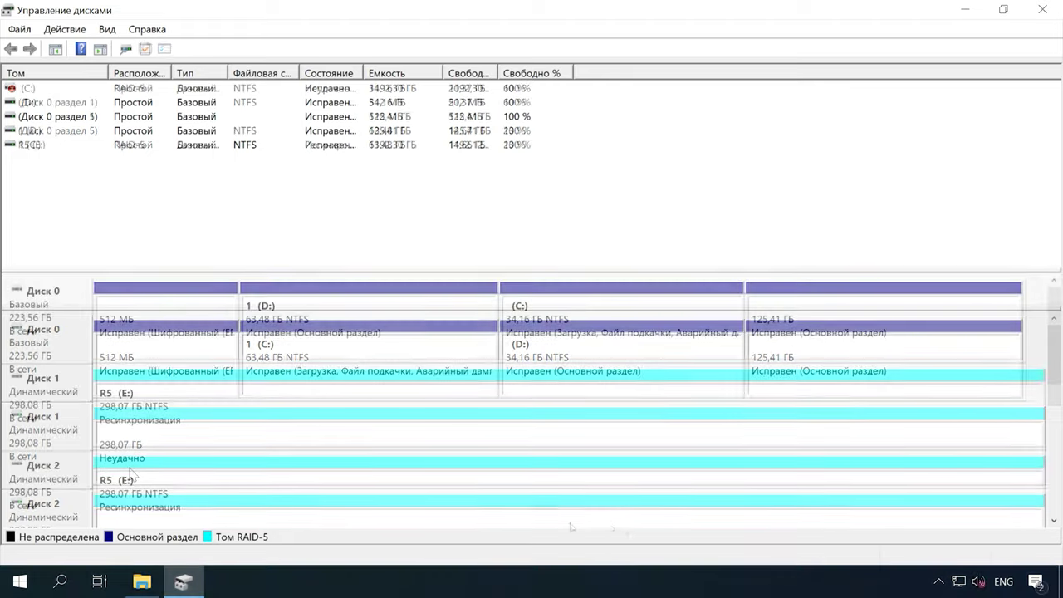
# - Review in Disk Management how the RAID-5 volume R5 (E:) is spread across the dynamic disks and its status
pyautogui.click(84, 422)
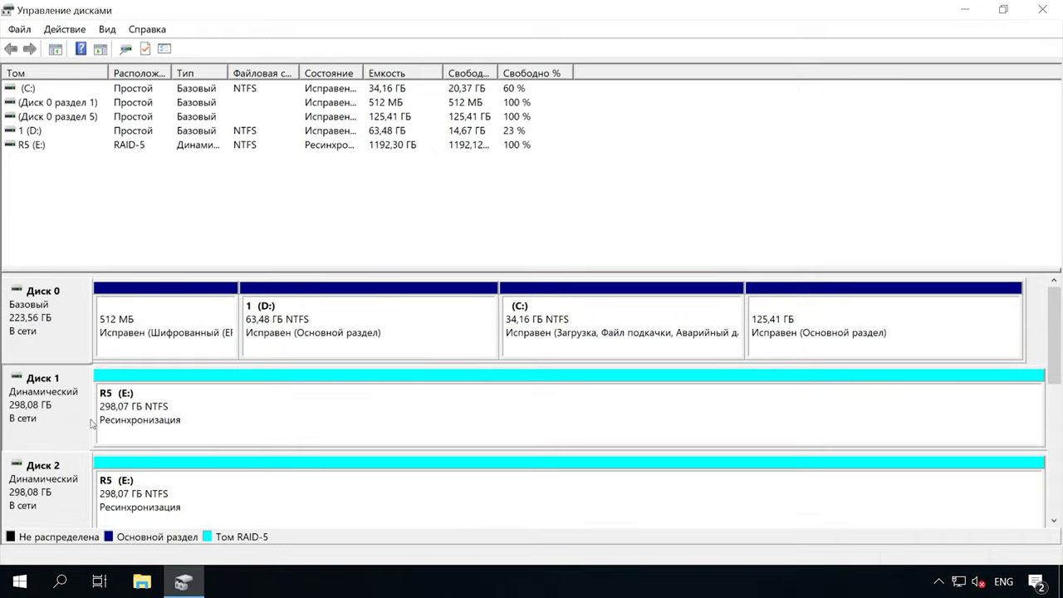
pyautogui.moveTo(1056, 375); pyautogui.dragTo(1057, 320)
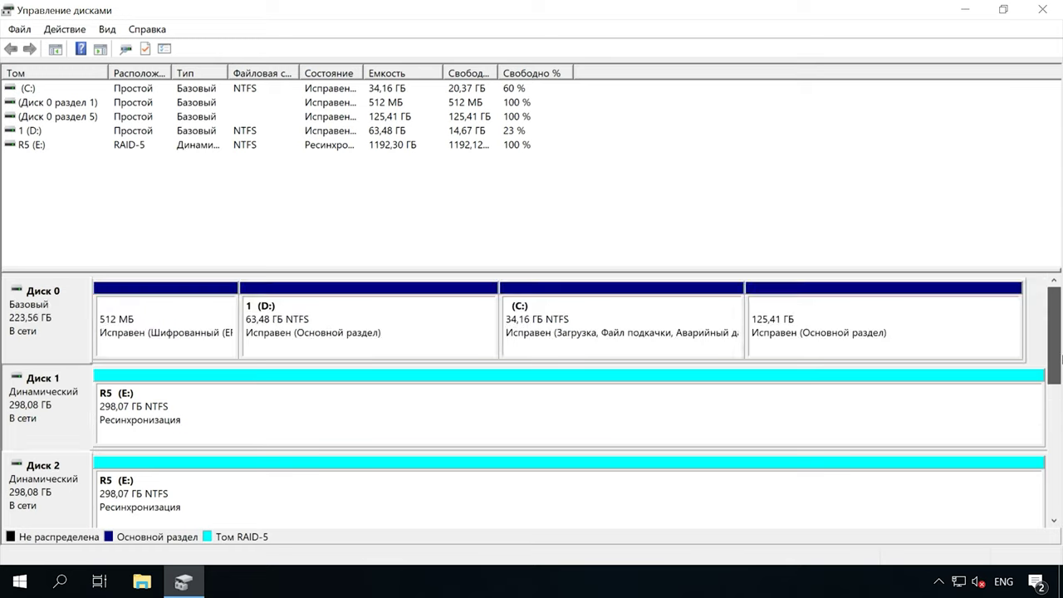
pyautogui.click(143, 584)
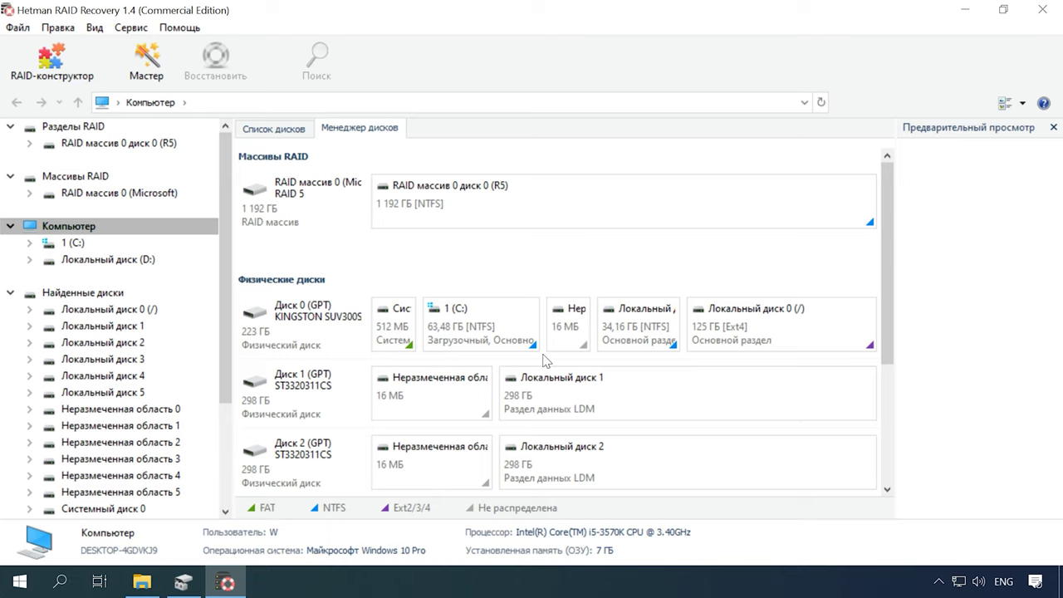
# - In Hetman RAID Recovery, check the RAID 5 array's details and run a quick scan of its R5 partition
pyautogui.click(333, 213)
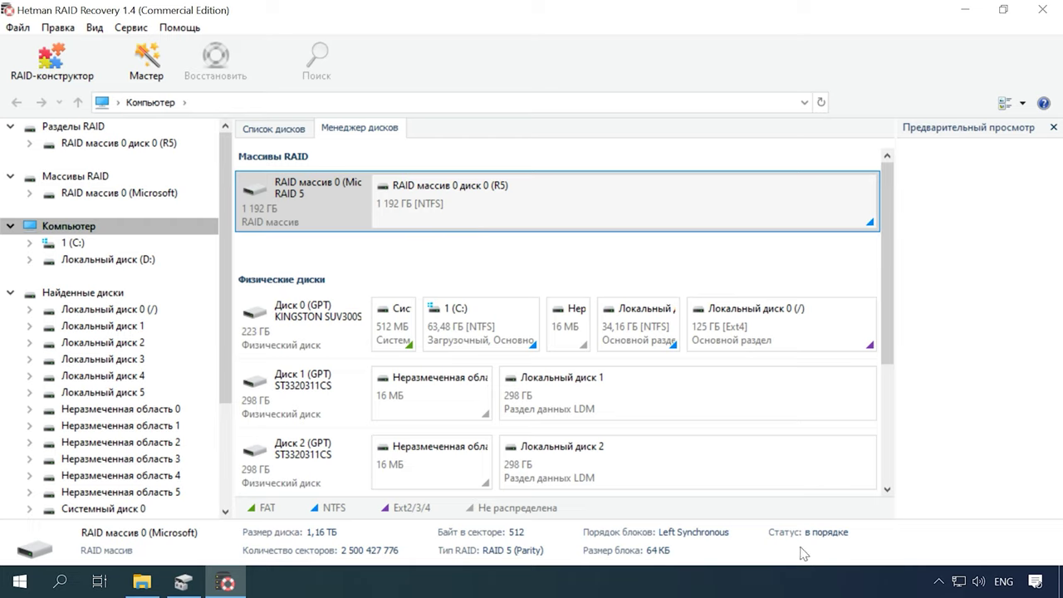
pyautogui.rightClick(493, 202)
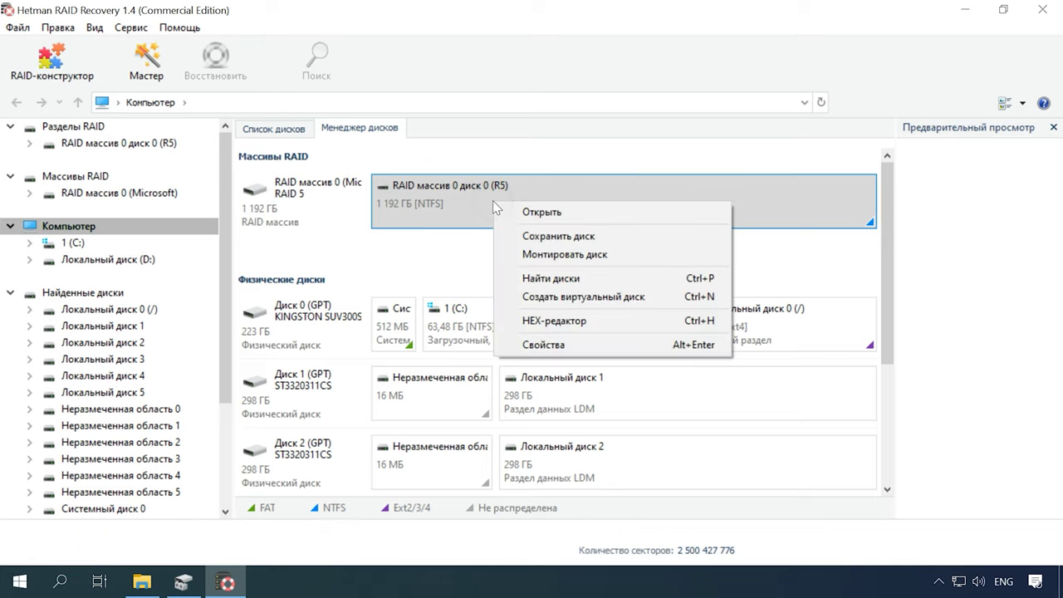
pyautogui.click(553, 211)
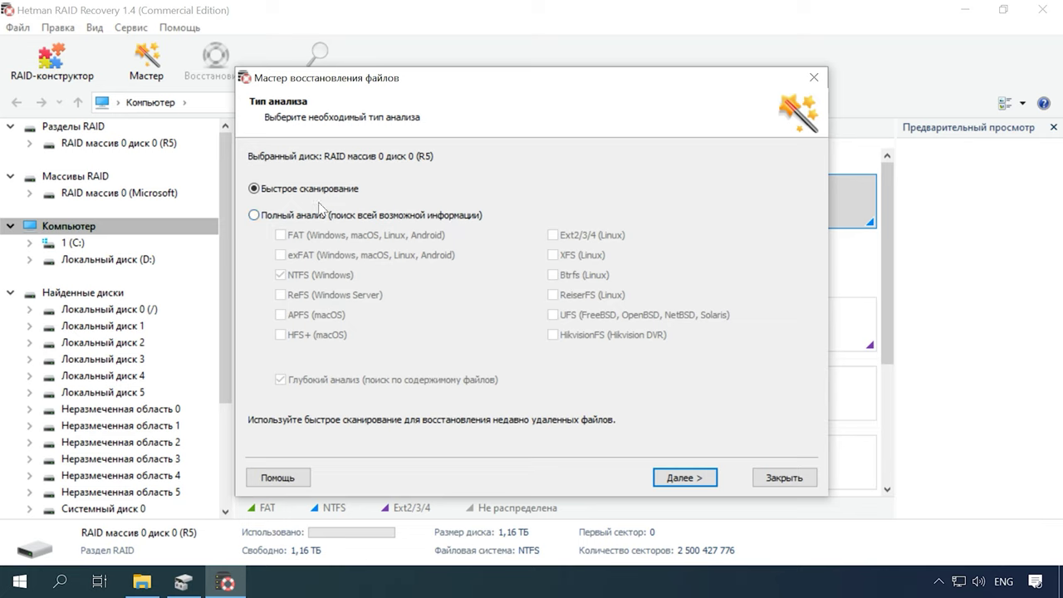
pyautogui.click(683, 478)
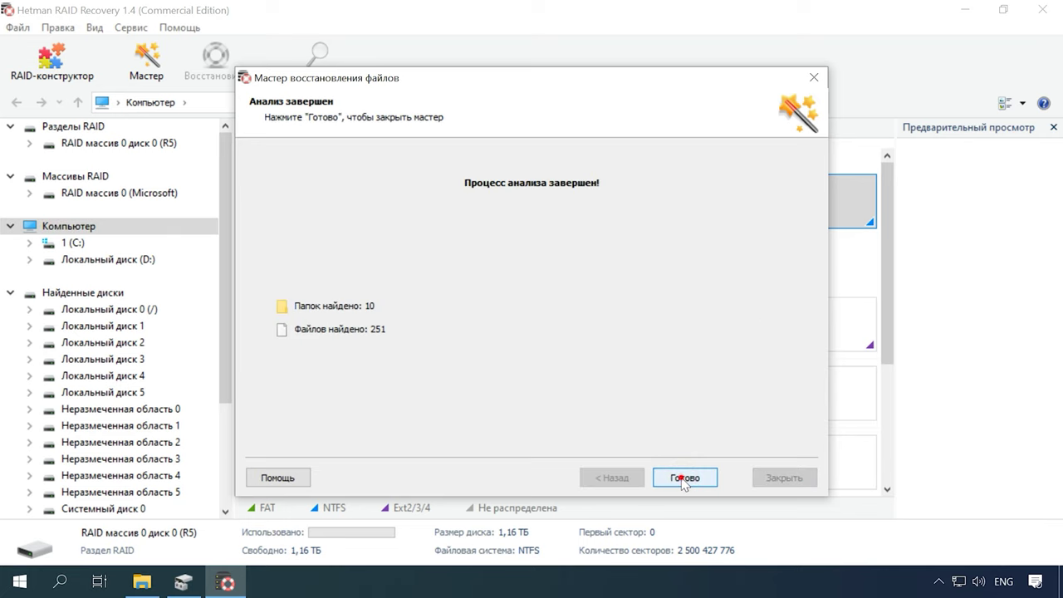
pyautogui.click(682, 479)
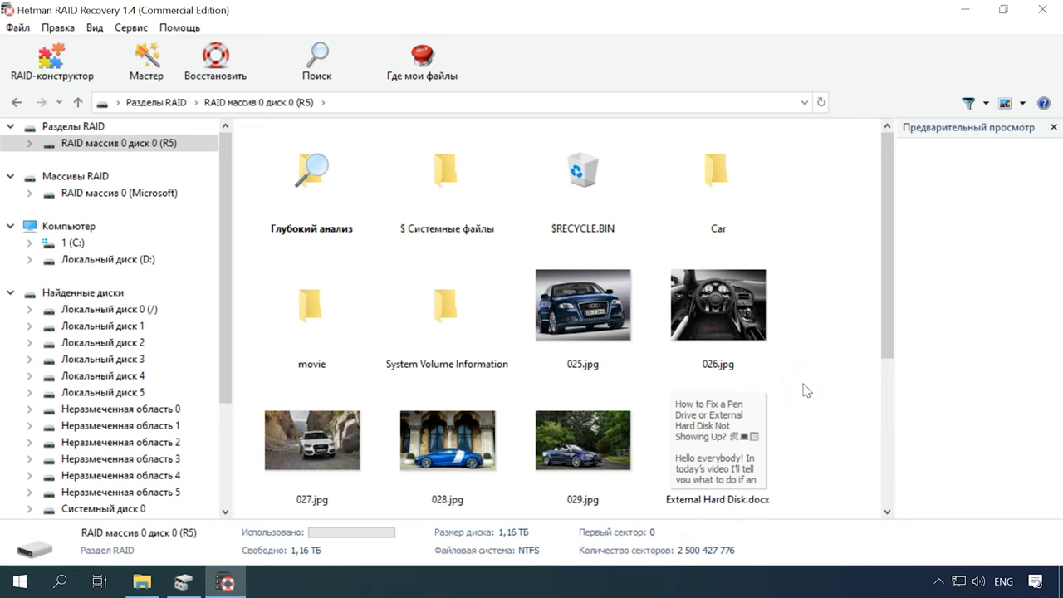
# - Reanalyse the R5 partition using the full analysis type (Полный анализ) and toggle its deep analysis option
pyautogui.rightClick(113, 143)
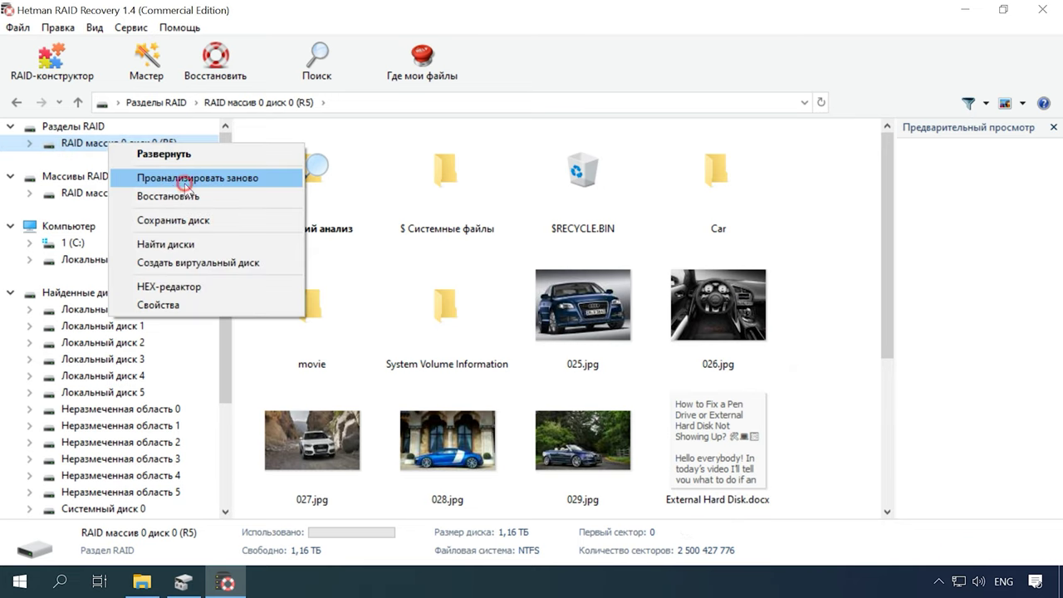
pyautogui.click(184, 178)
pyautogui.click(269, 216)
pyautogui.click(291, 381)
pyautogui.click(685, 477)
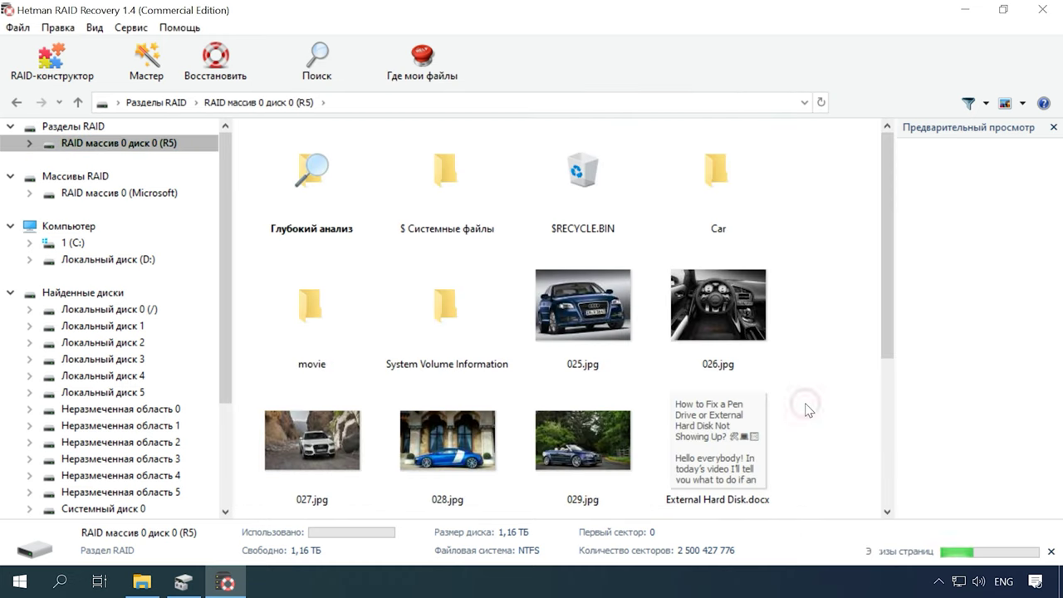
# - Recover 025.jpg, 026.jpg, 029.jpg and External Hard Disk.docx to the hard drive folder C:\Восстановленные файлы\
pyautogui.moveTo(886, 342); pyautogui.dragTo(887, 290)
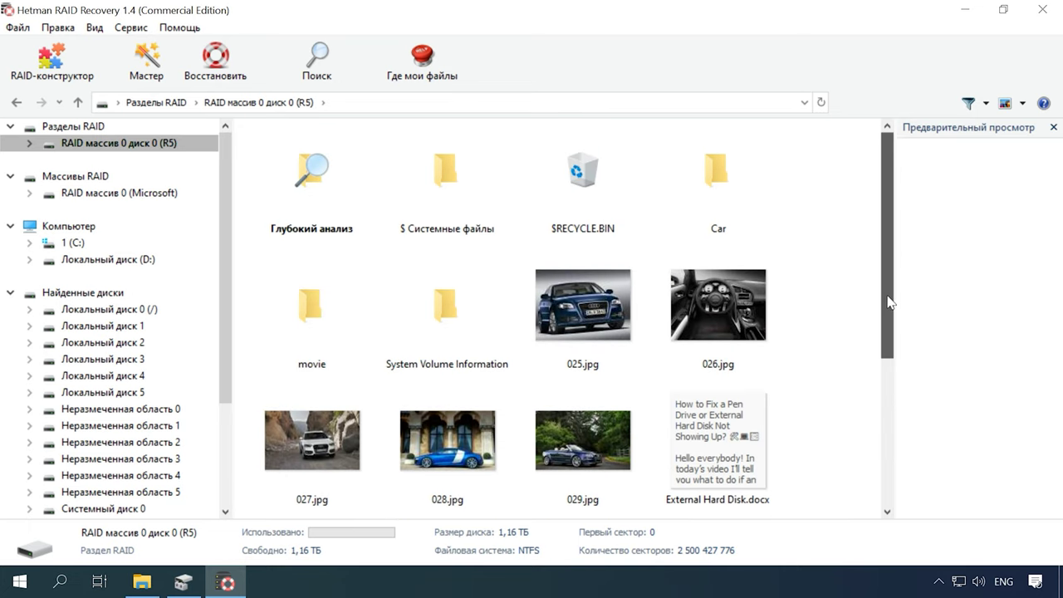
pyautogui.click(725, 226)
pyautogui.moveTo(843, 328); pyautogui.dragTo(546, 453)
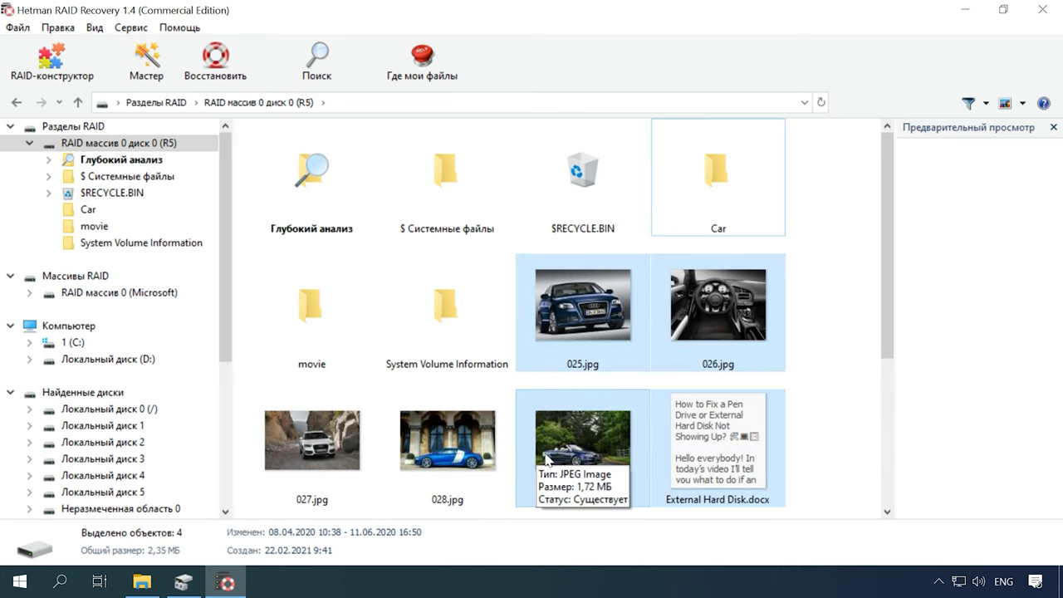
pyautogui.click(216, 62)
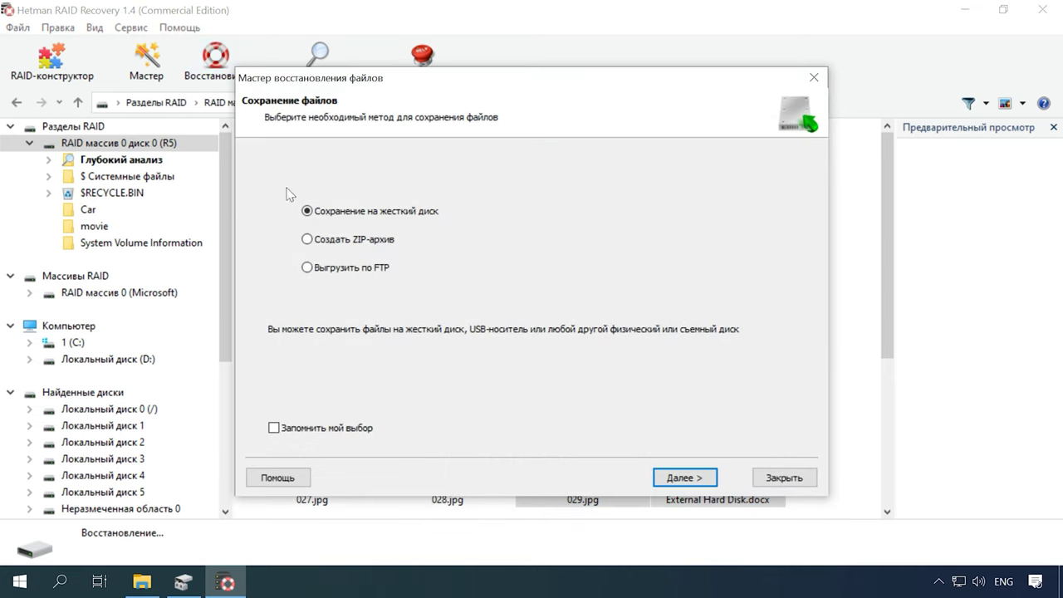
pyautogui.click(685, 477)
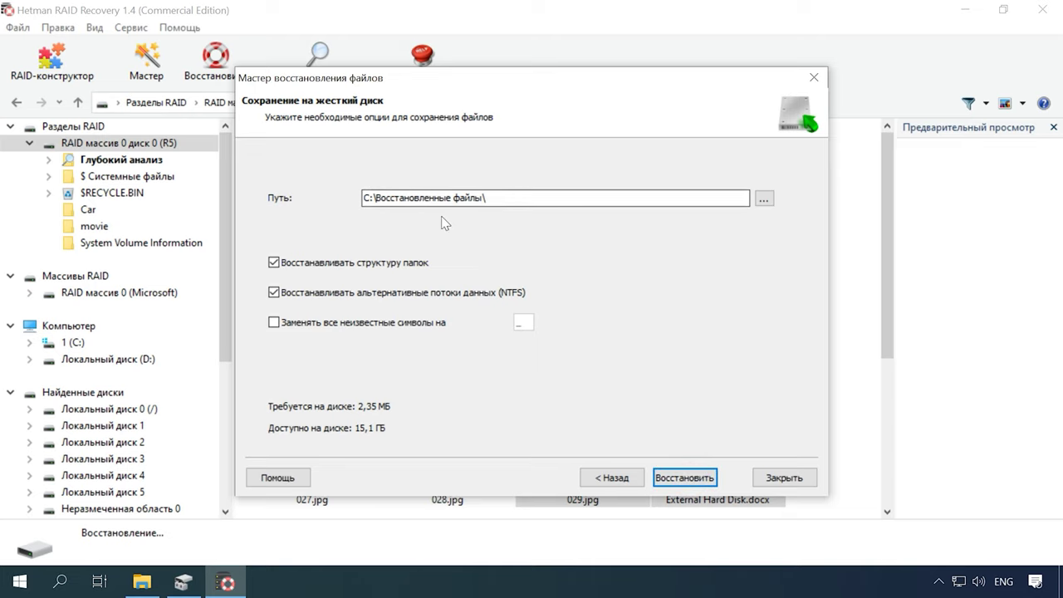
pyautogui.click(681, 478)
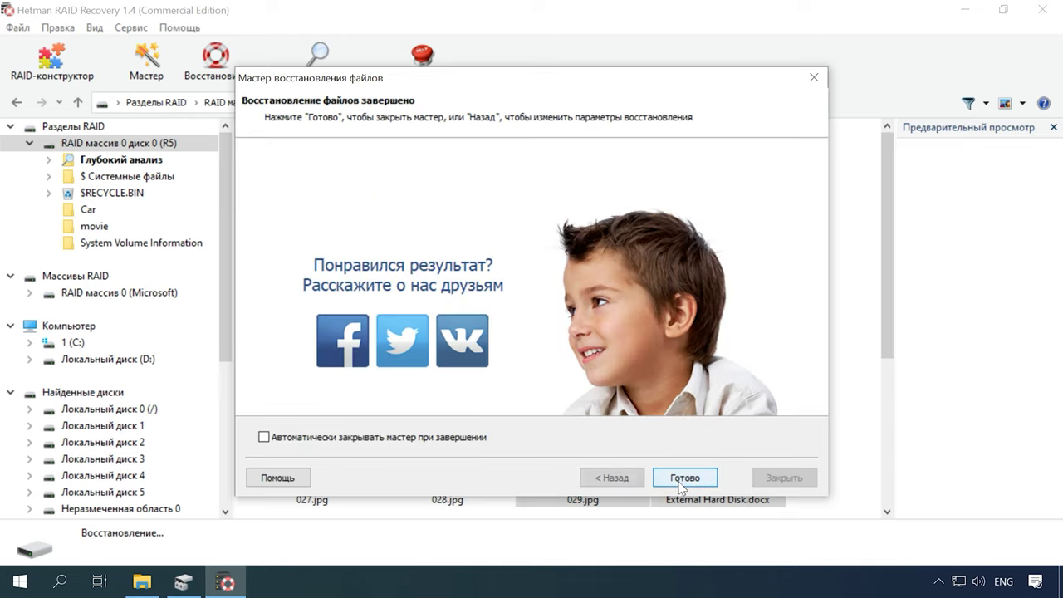
pyautogui.click(685, 485)
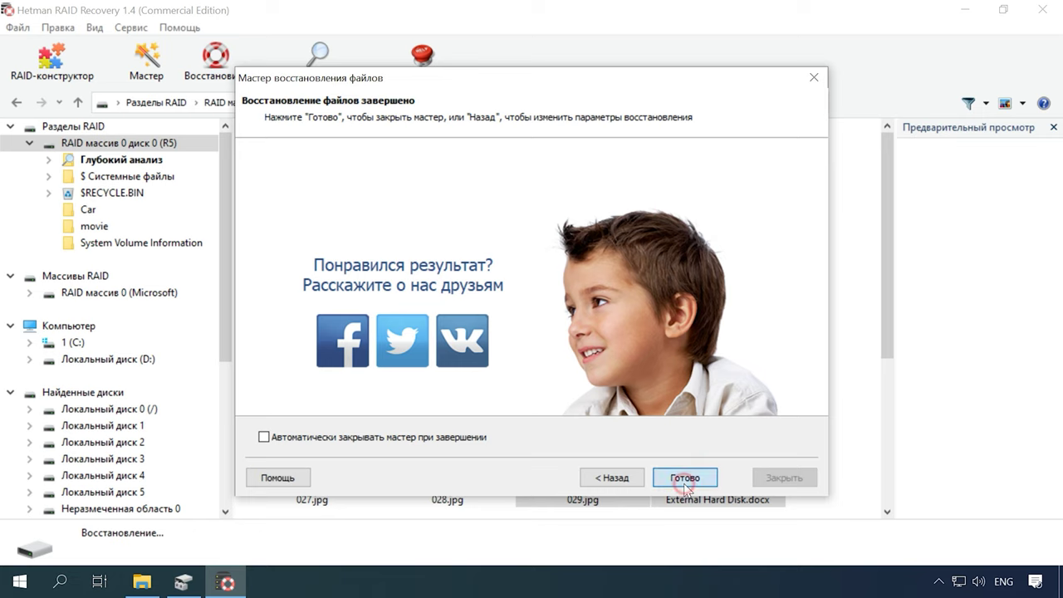
# - In File Explorer, open the Восстановленные файлы folder on drive C: and check the recovered images and document
pyautogui.click(156, 581)
pyautogui.click(200, 158)
pyautogui.doubleClick(200, 157)
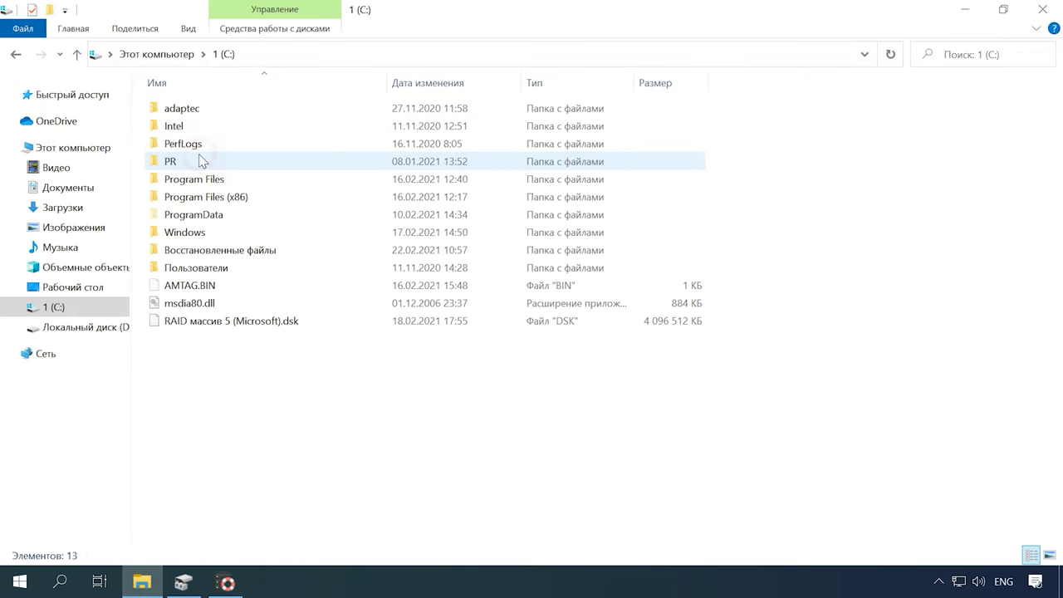
pyautogui.doubleClick(200, 249)
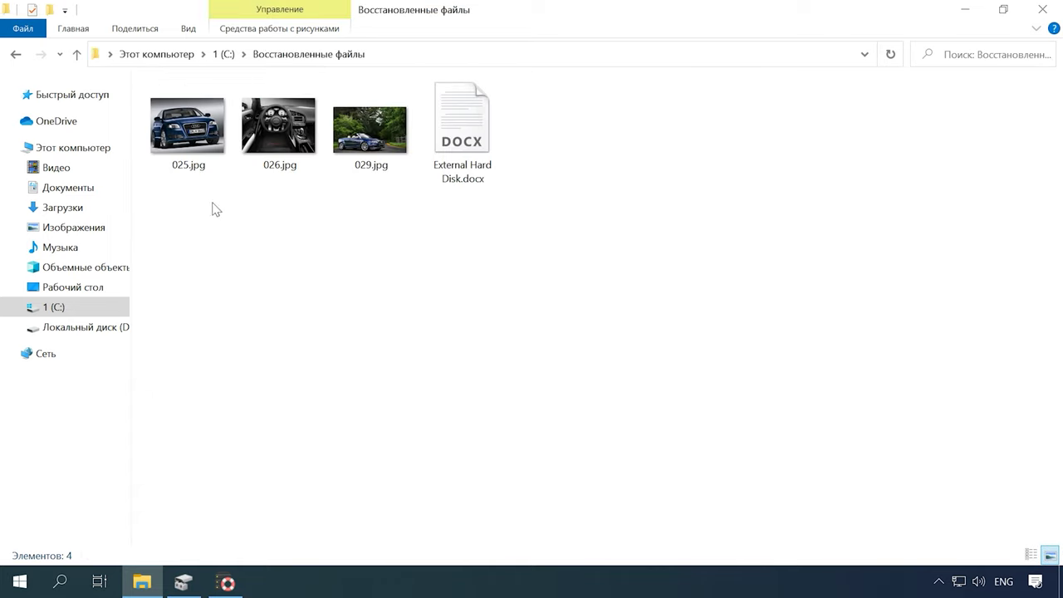
pyautogui.click(186, 151)
pyautogui.click(351, 155)
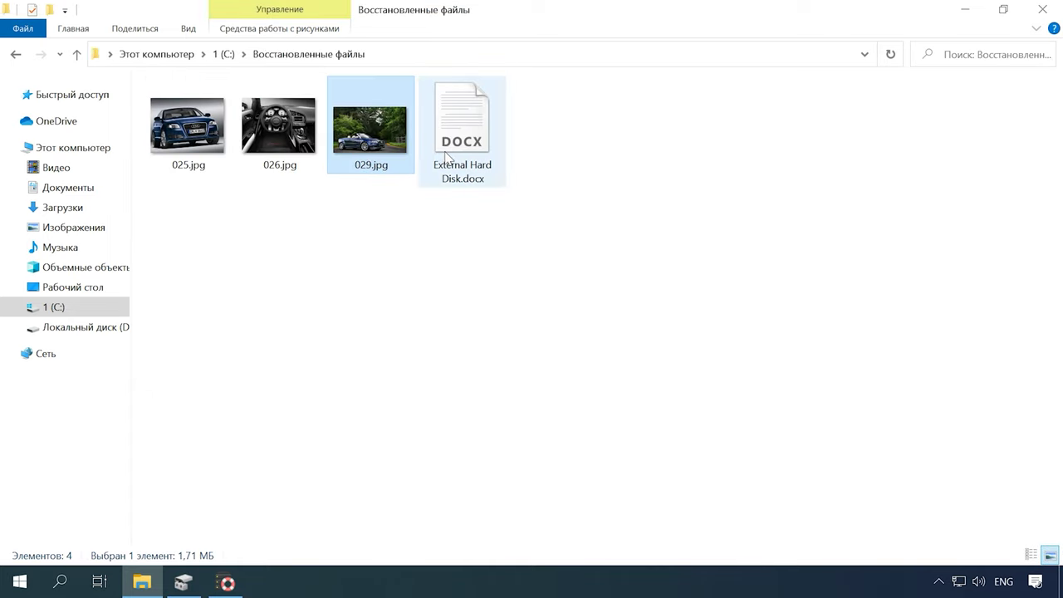
pyautogui.click(492, 165)
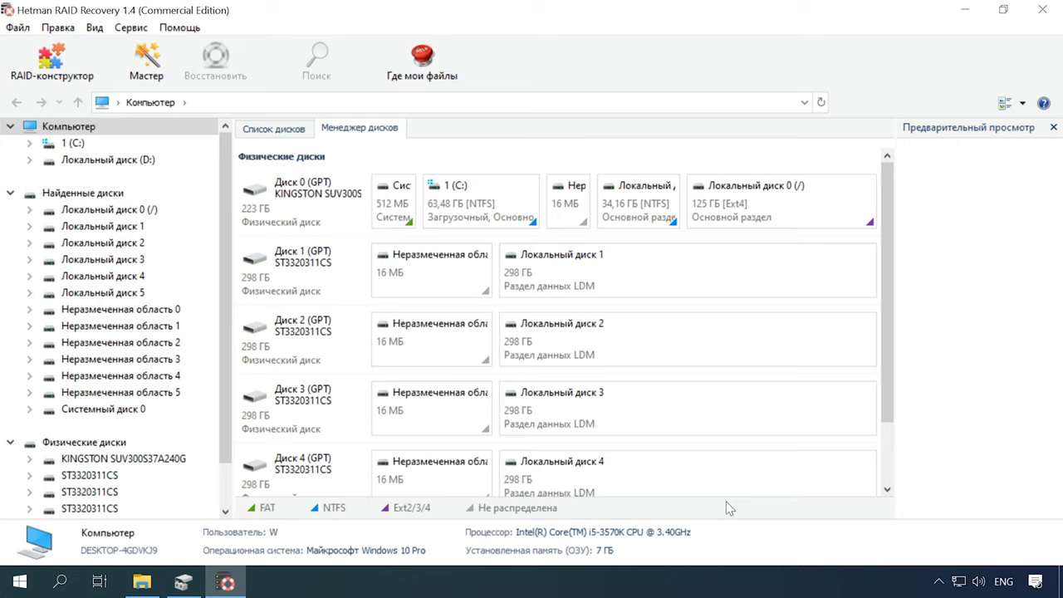
# - In Hetman RAID Recovery, start the RAID constructor and choose manual array creation (Создание вручную)
pyautogui.click(51, 66)
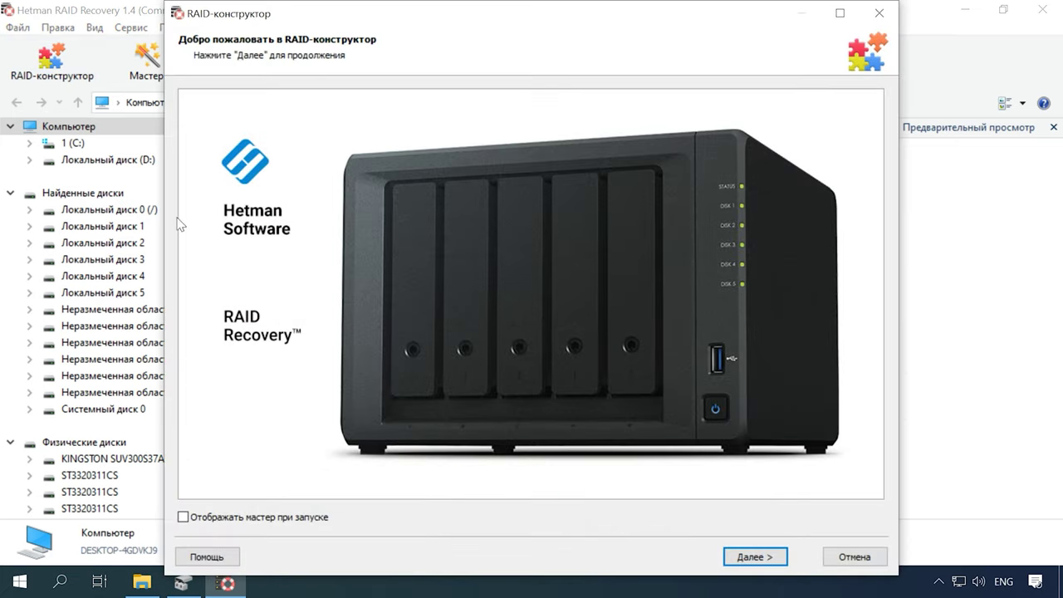
pyautogui.click(754, 557)
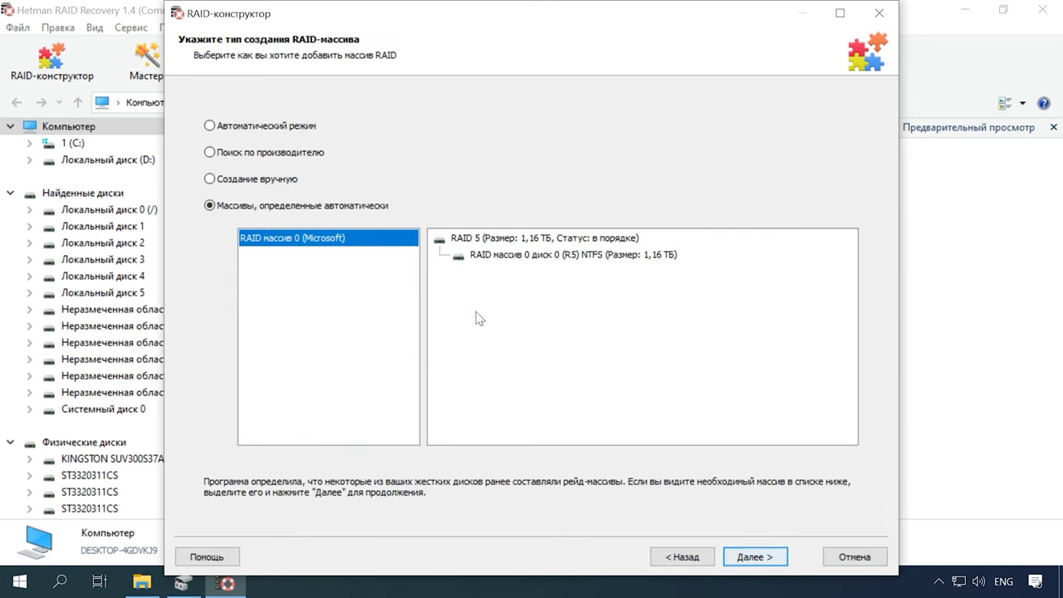
pyautogui.click(231, 181)
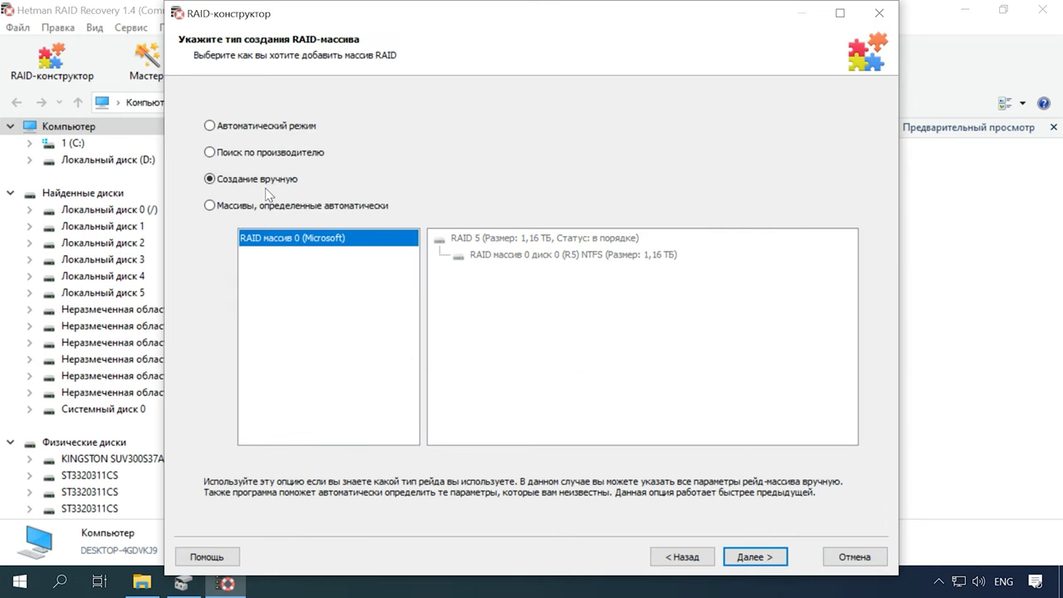
pyautogui.click(775, 555)
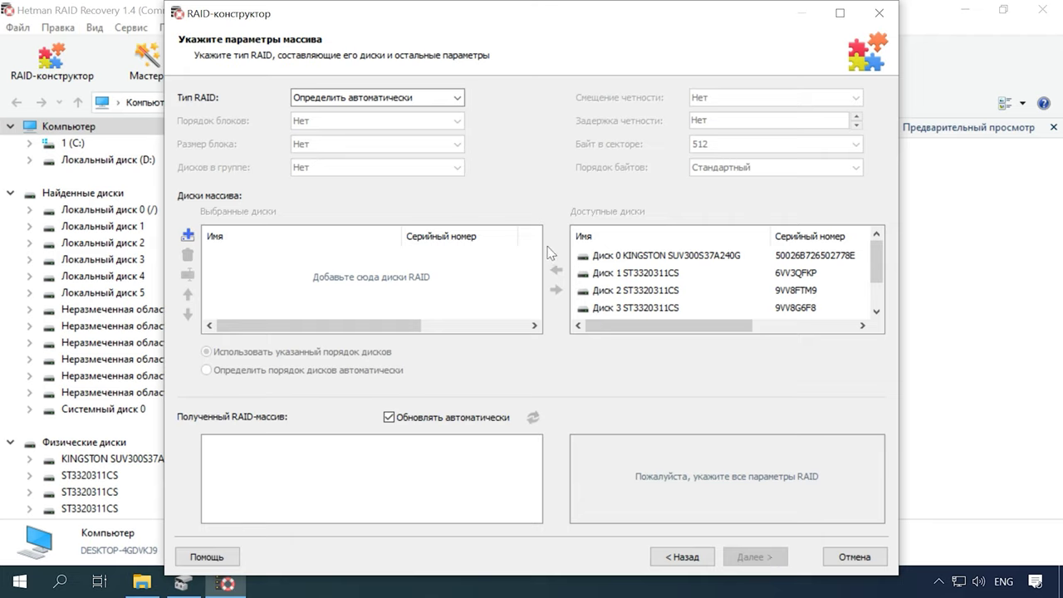
# - Configure the array as RAID 5 (Parity) with Left Synchronous block order and a 64 КБ block size
pyautogui.click(454, 97)
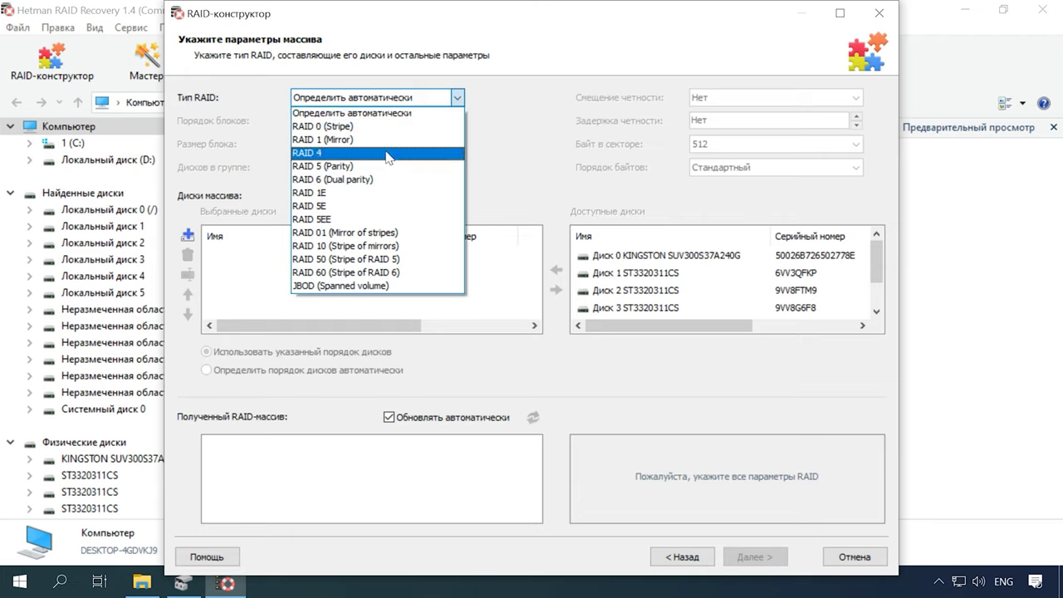
pyautogui.click(338, 168)
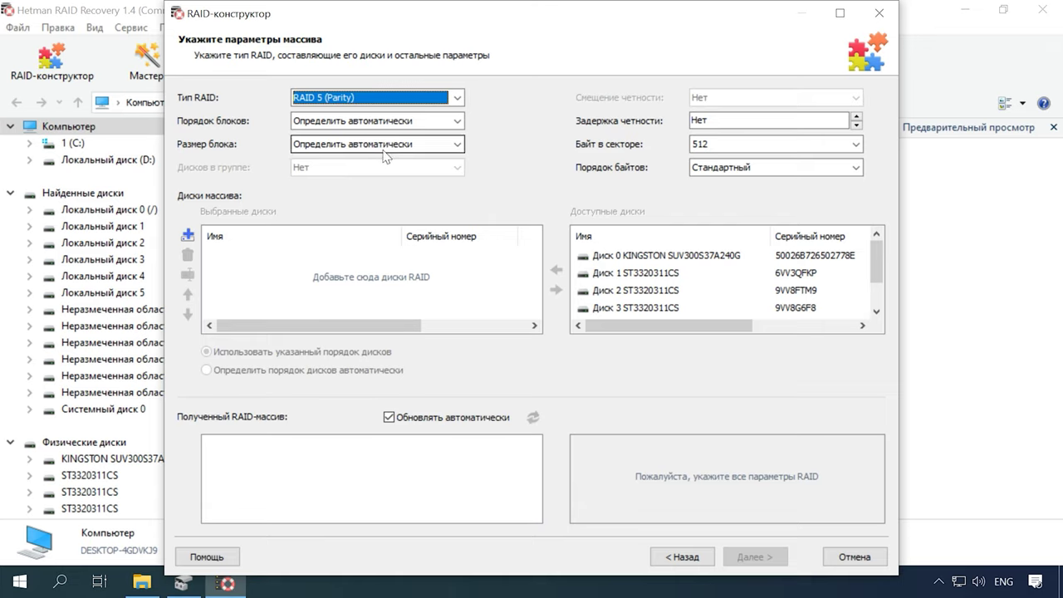
pyautogui.click(446, 122)
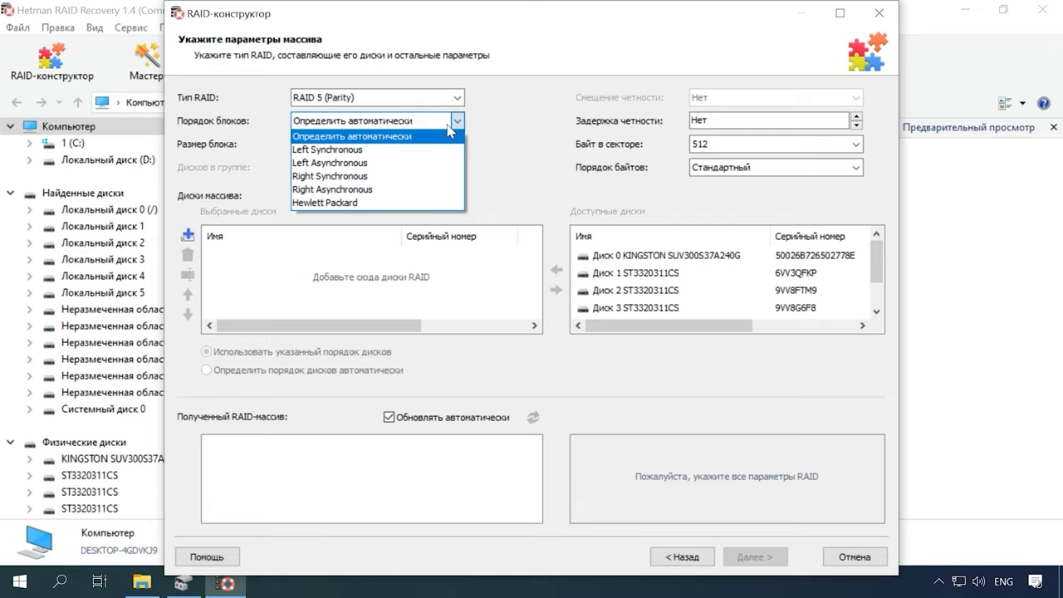
pyautogui.click(341, 153)
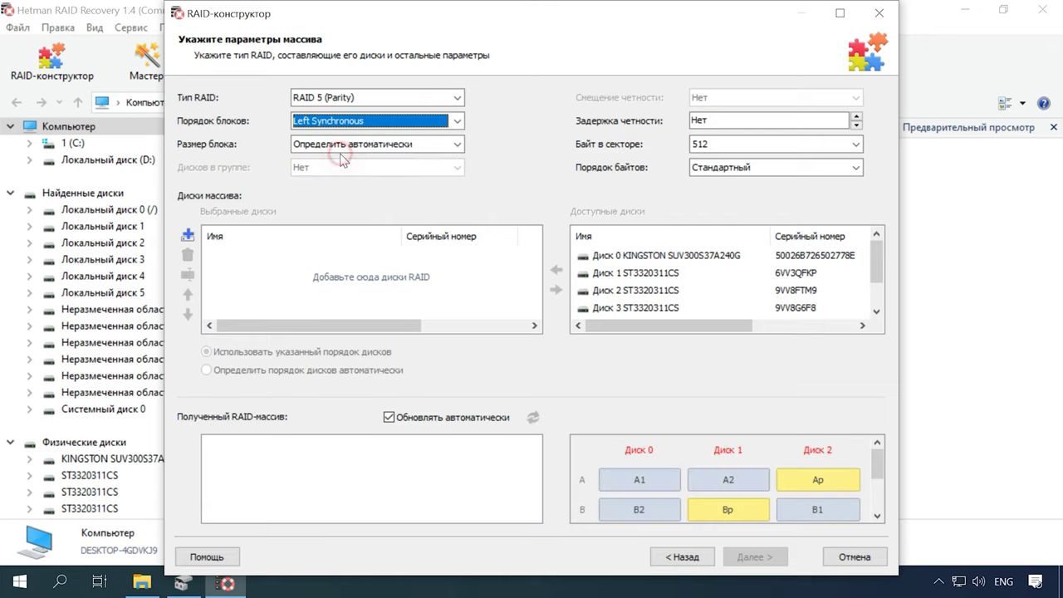
pyautogui.click(430, 146)
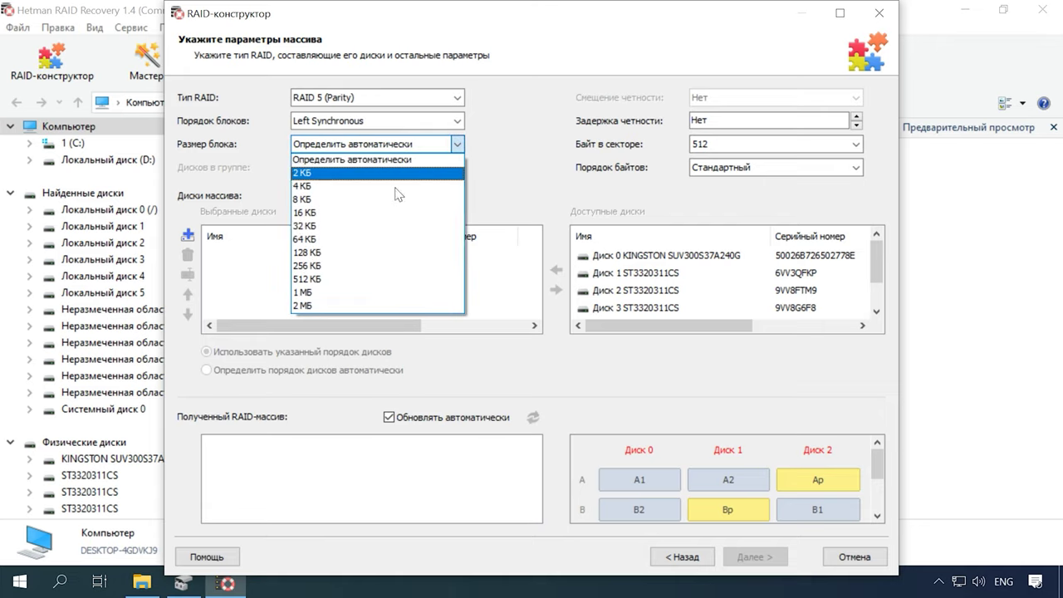
pyautogui.click(326, 240)
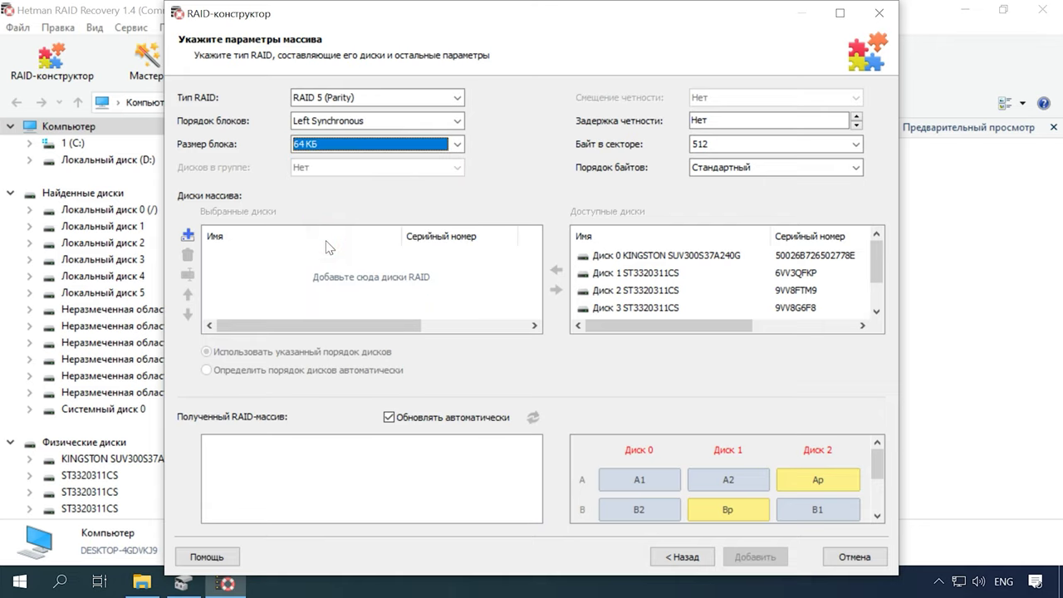
# - Add the ST3320311CS disks numbered 1, 2, 3 and 4 to the array's selected disks
pyautogui.click(636, 274)
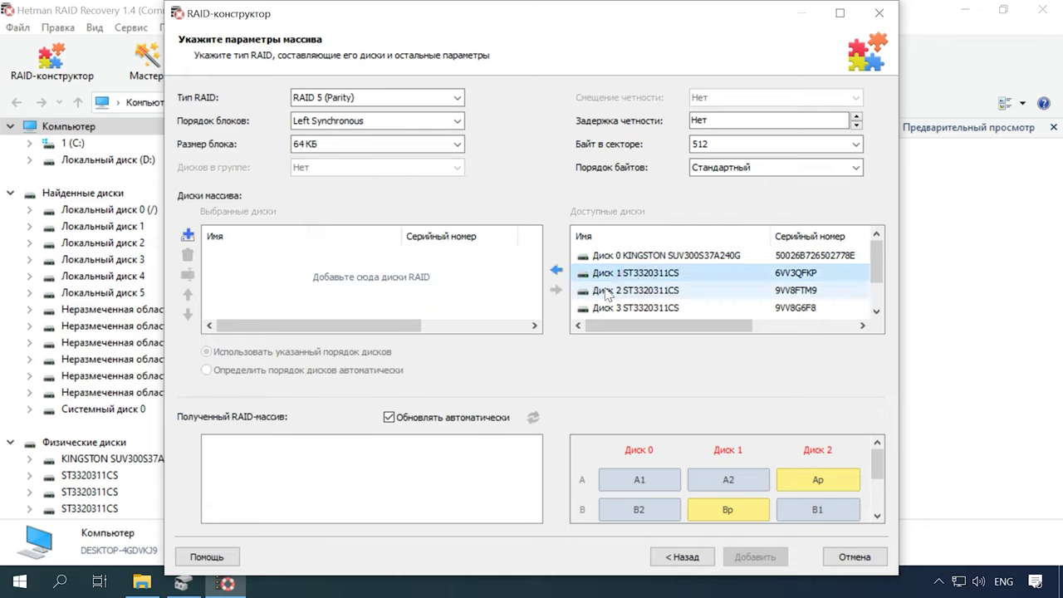
pyautogui.click(553, 271)
pyautogui.click(554, 272)
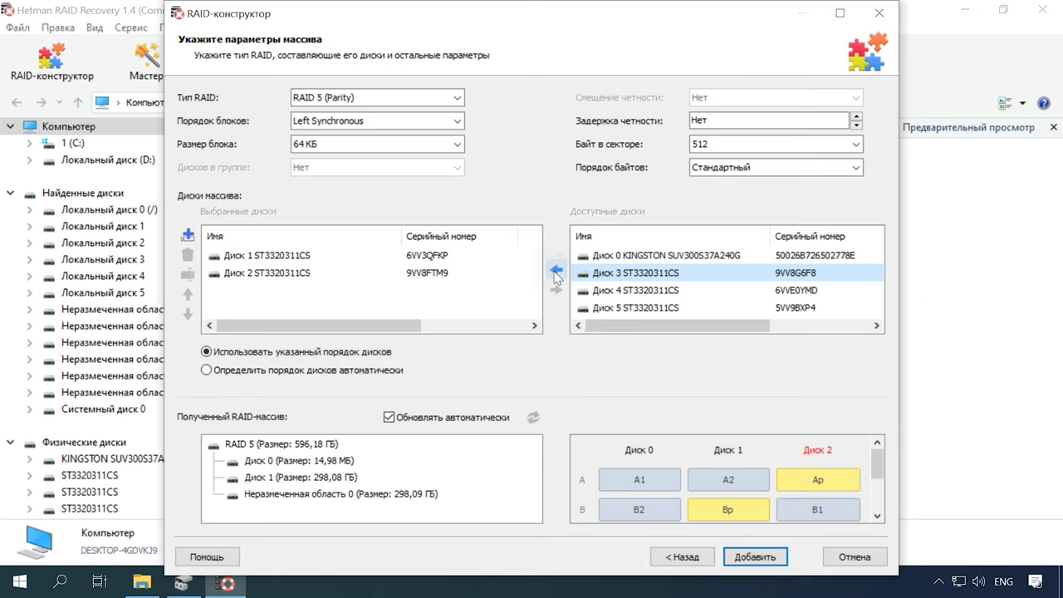
pyautogui.click(554, 273)
pyautogui.click(554, 272)
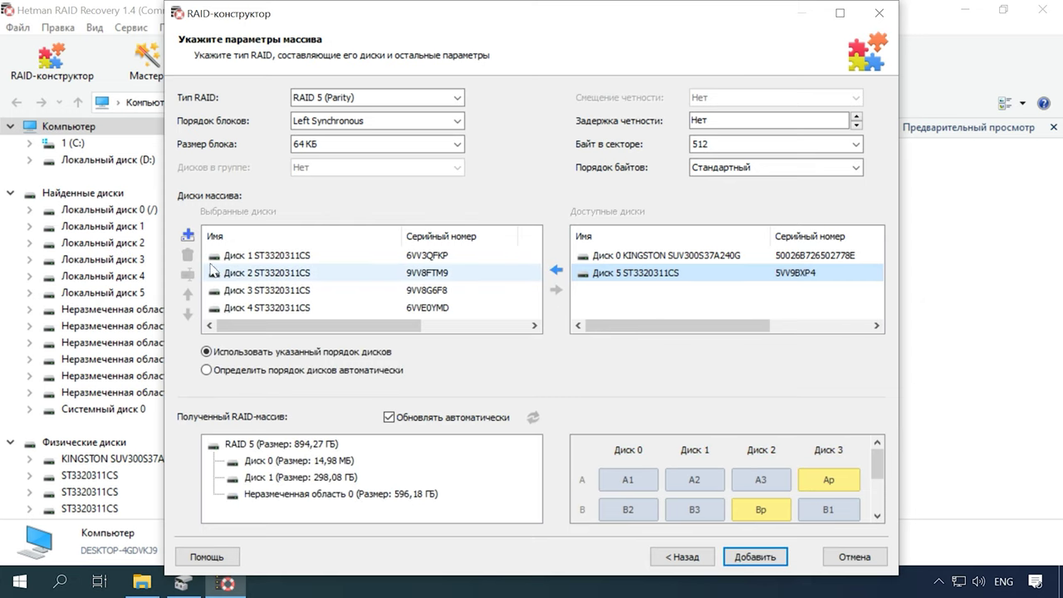
# - Arrange the array's disks in the order 5, 4, 3, 2 and insert an empty disk in place of disk 1
pyautogui.click(276, 257)
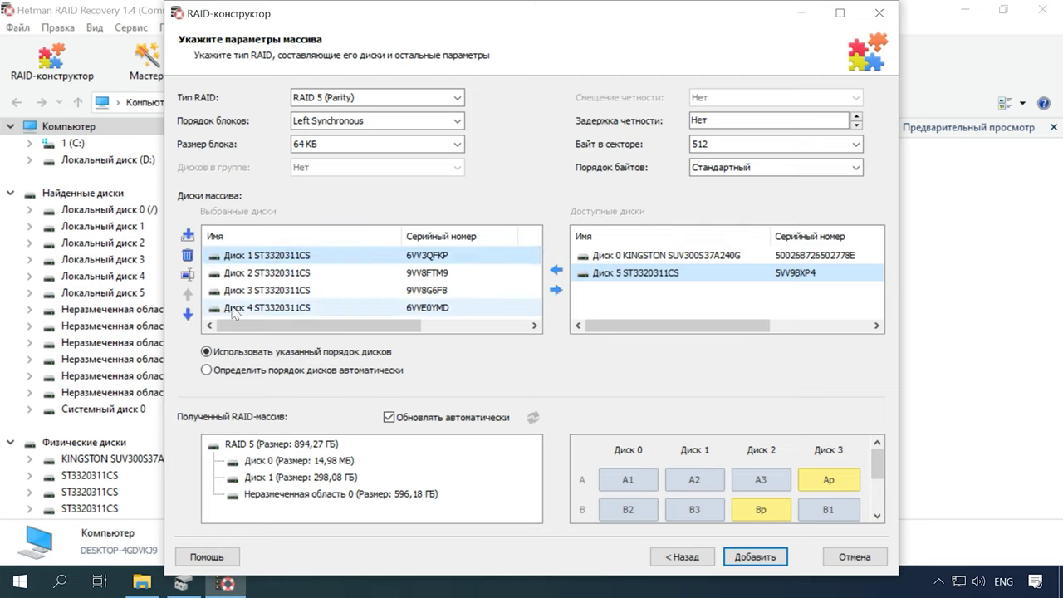
pyautogui.click(187, 237)
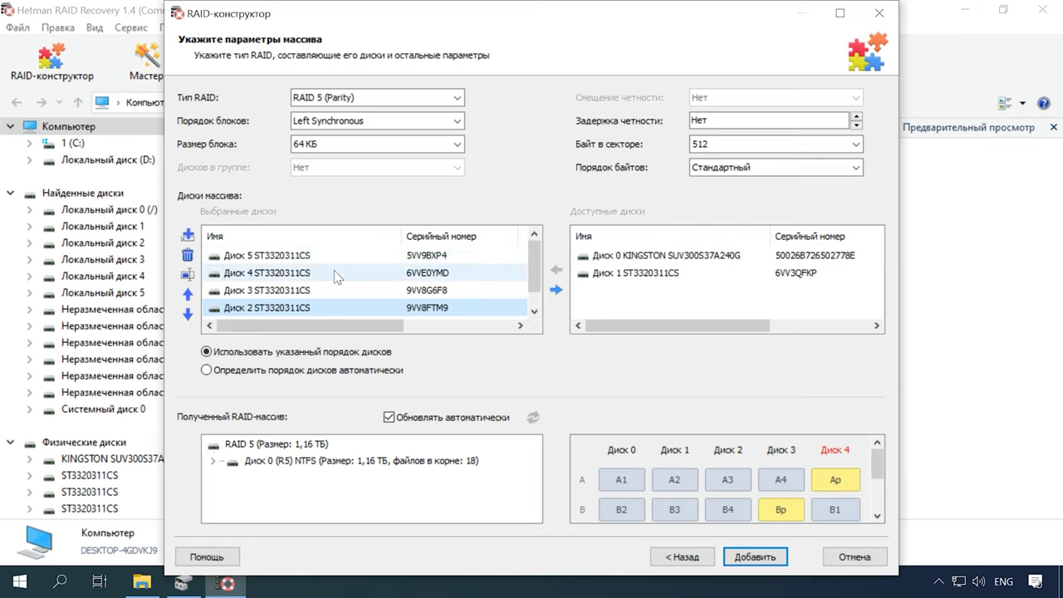
# - Review the selected disks down to the empty disk and add the configured RAID 5 array to the disk manager
pyautogui.scroll(-1, 460, 320)
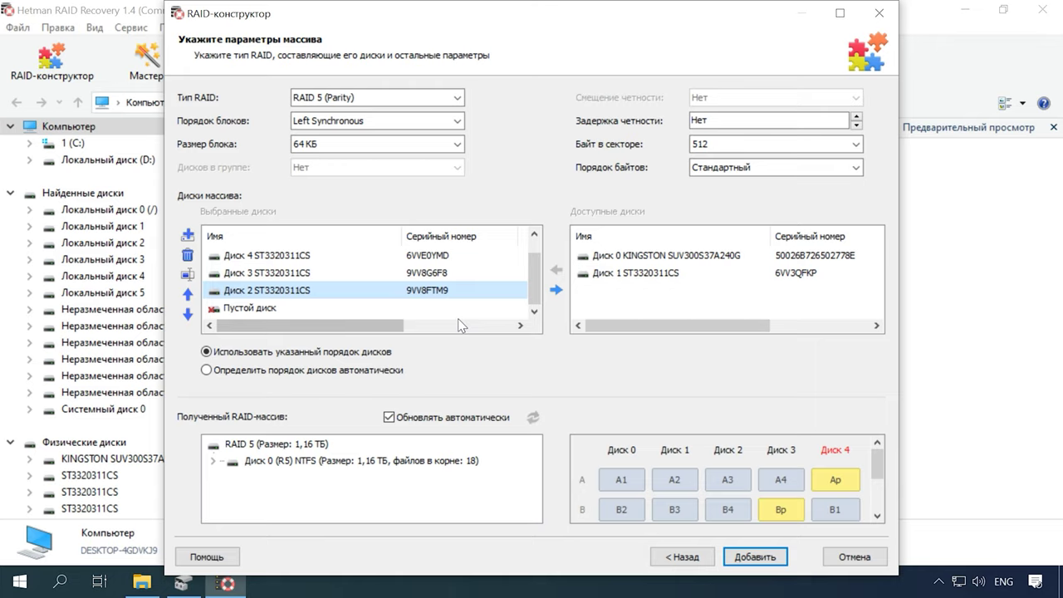
pyautogui.click(284, 313)
pyautogui.scroll(1, 283, 313)
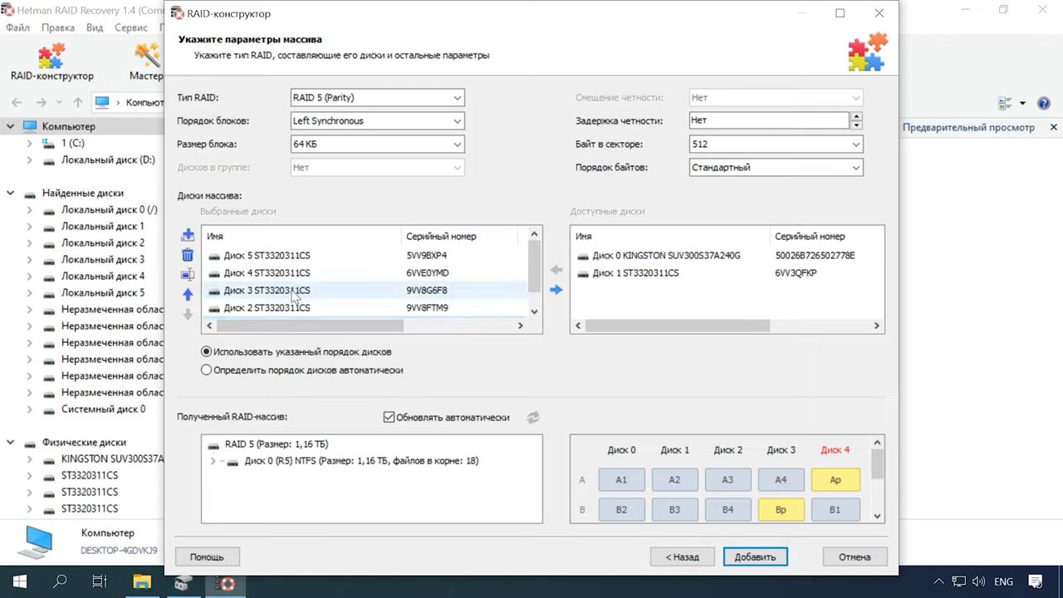
pyautogui.scroll(-1, 295, 296)
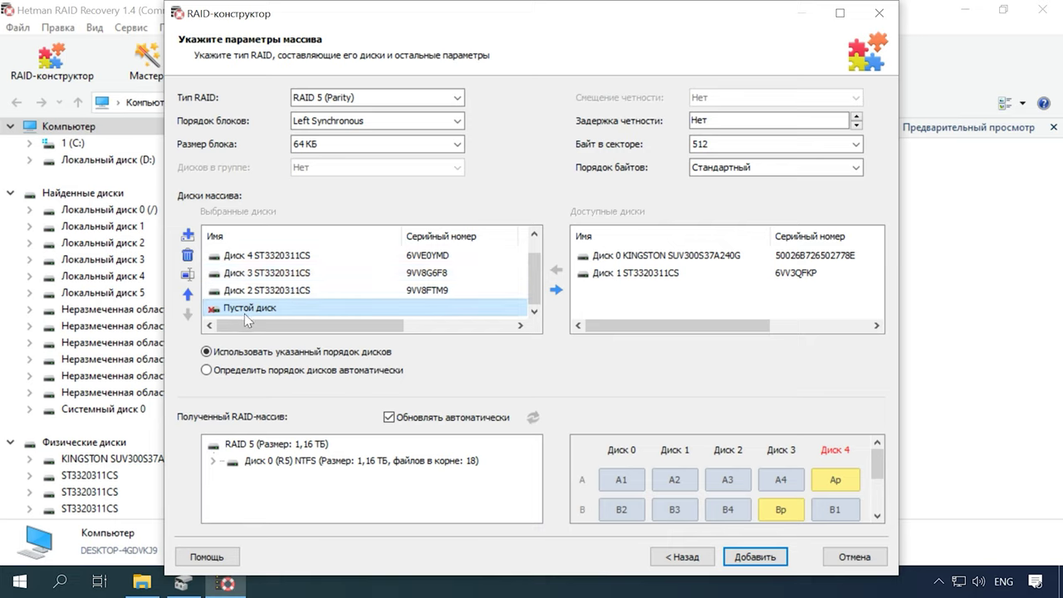
pyautogui.click(754, 558)
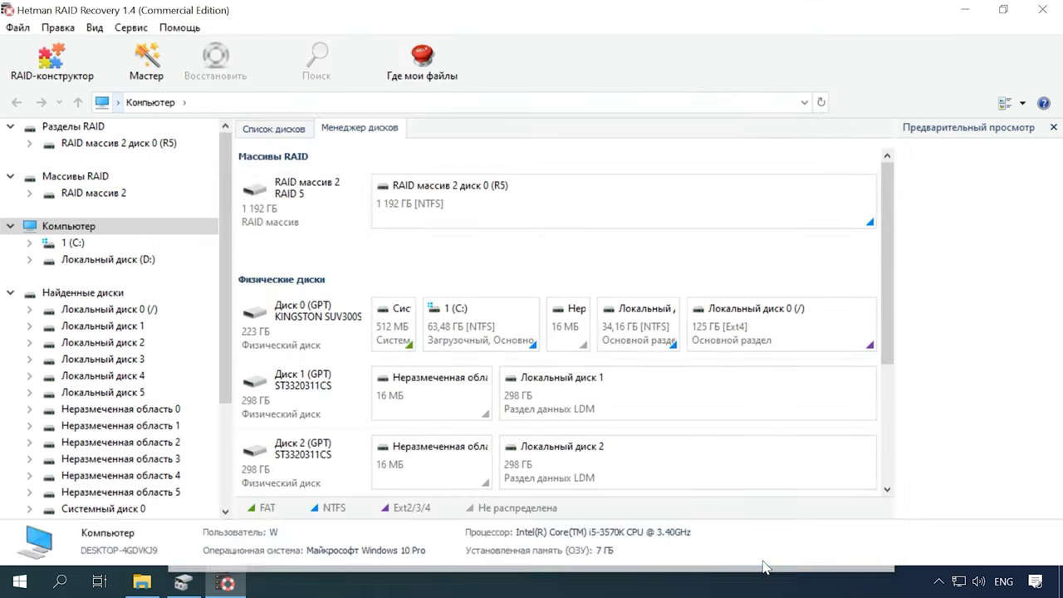
# - Open the assembled array's NTFS partition and run a quick scan (Быстрое сканирование) on it, finishing the wizard
pyautogui.click(487, 208)
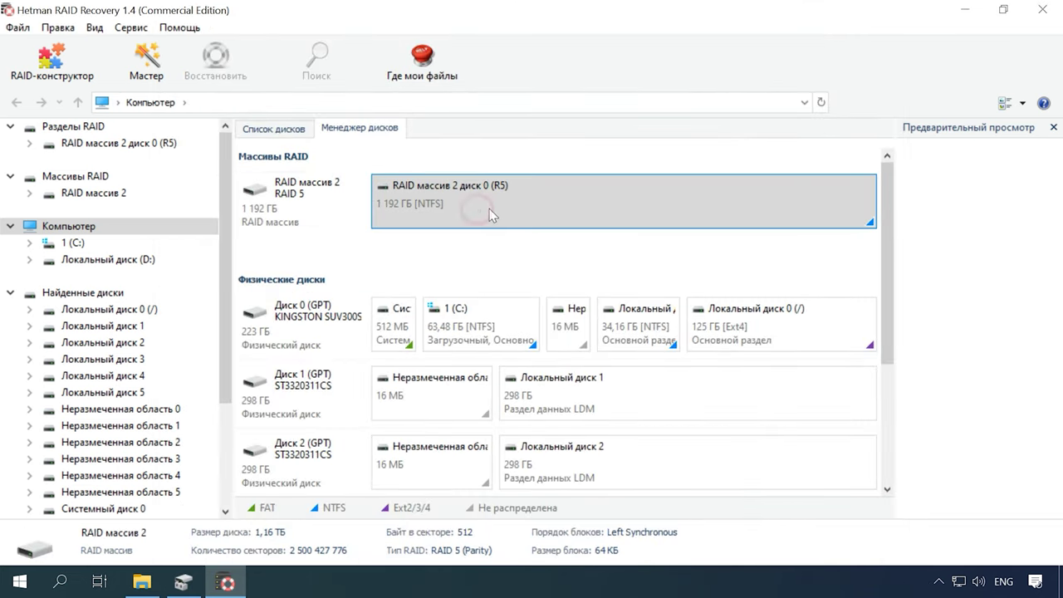
pyautogui.rightClick(529, 206)
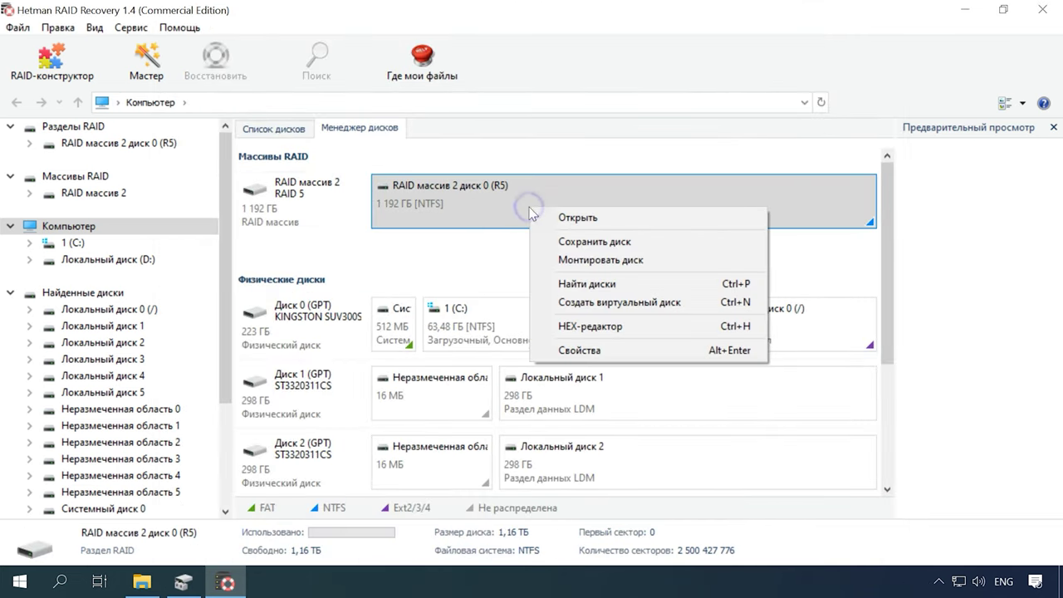
pyautogui.click(579, 220)
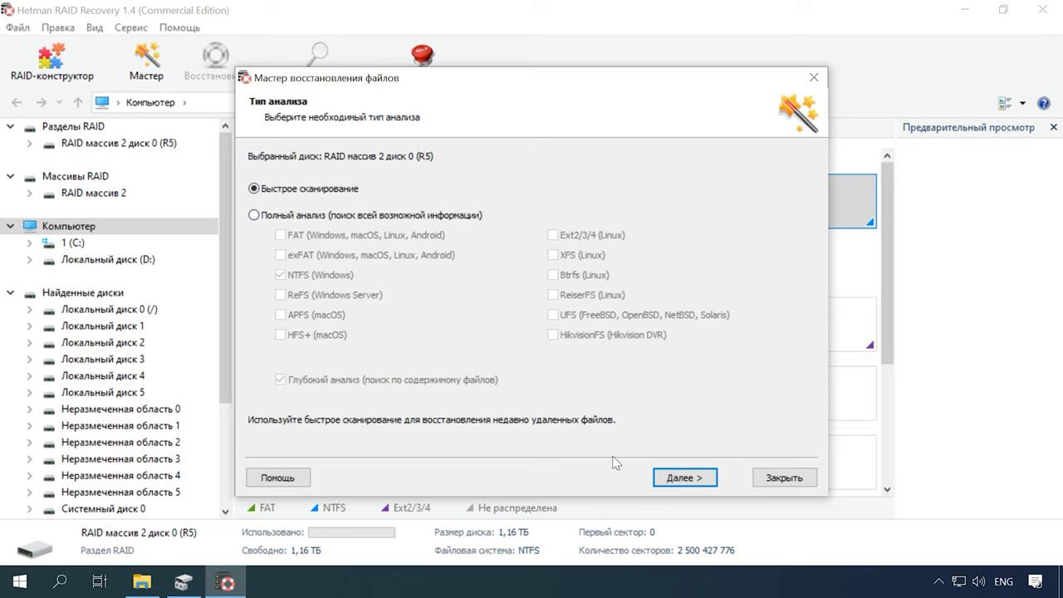
pyautogui.click(677, 480)
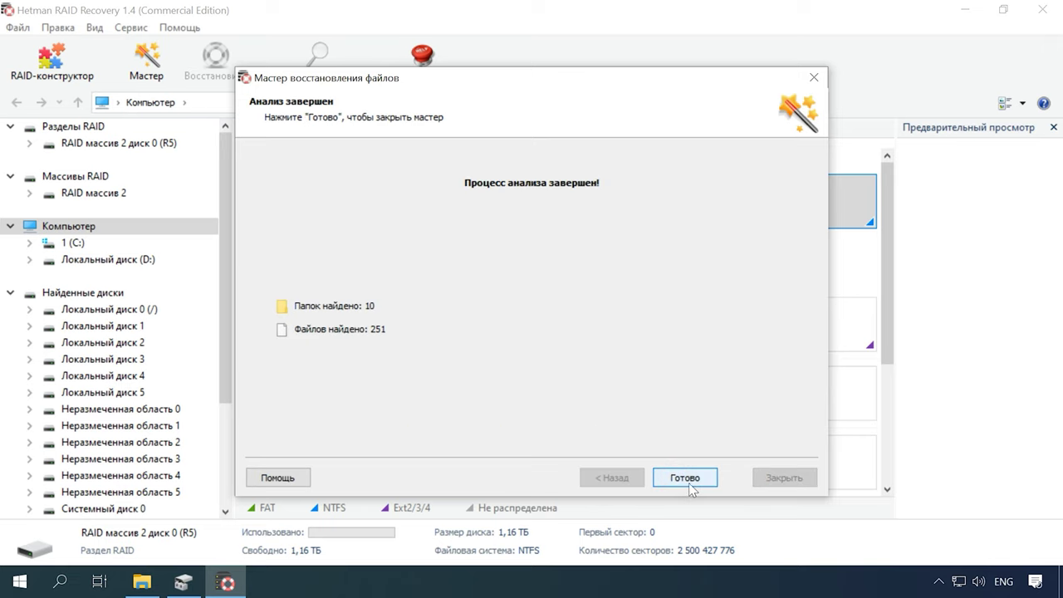
pyautogui.click(688, 480)
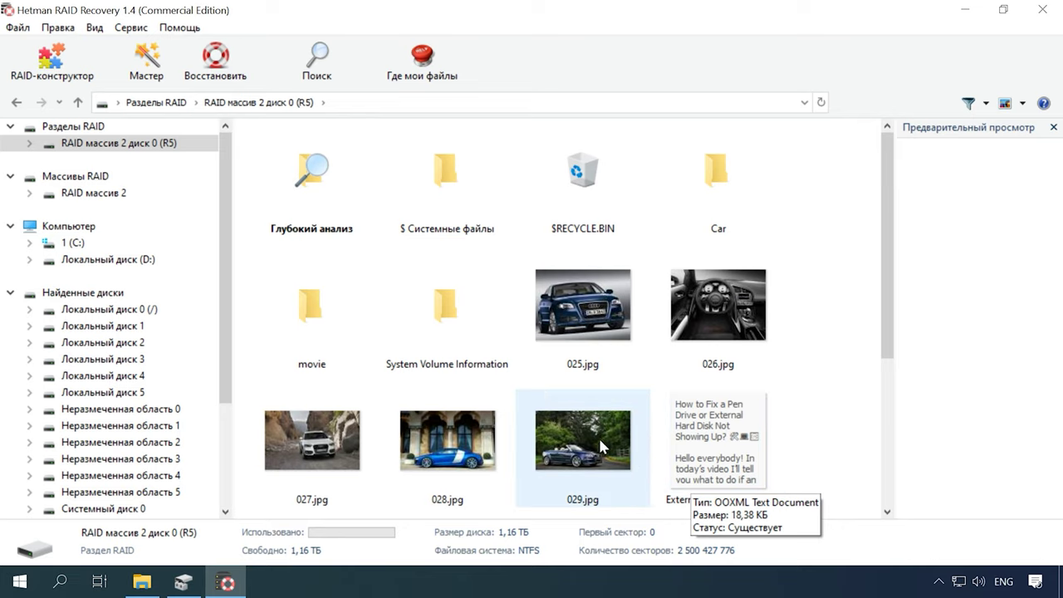
# - Recover the seven files from Headphones.docx onward in the partition's root to the hard disk folder C:\Восстановленные файлы\
pyautogui.scroll(-2, 597, 435)
pyautogui.moveTo(810, 376); pyautogui.dragTo(295, 465)
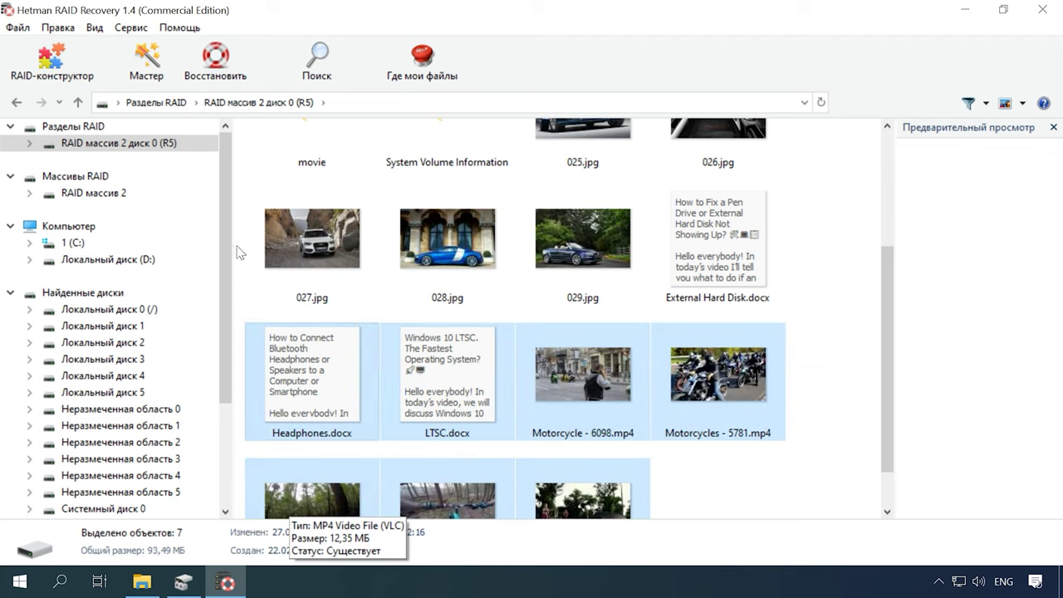
pyautogui.click(216, 75)
pyautogui.click(689, 484)
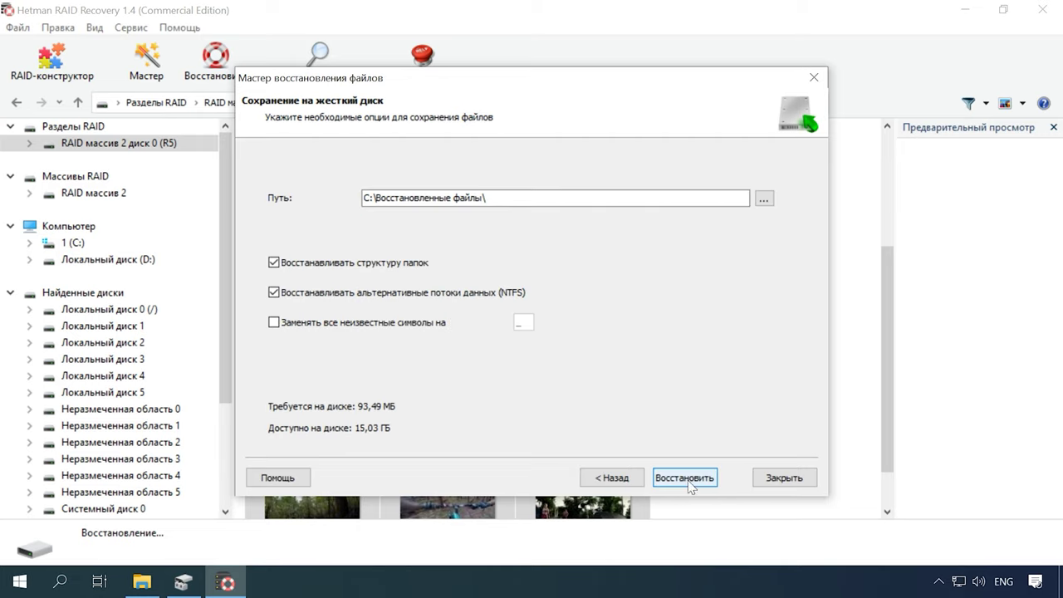
pyautogui.click(677, 470)
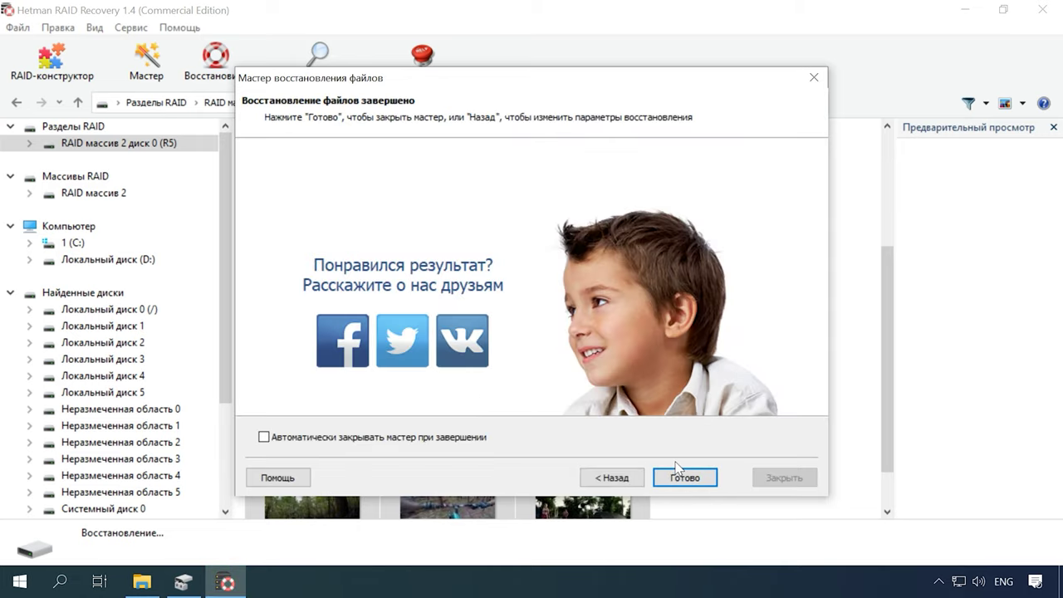
pyautogui.click(679, 474)
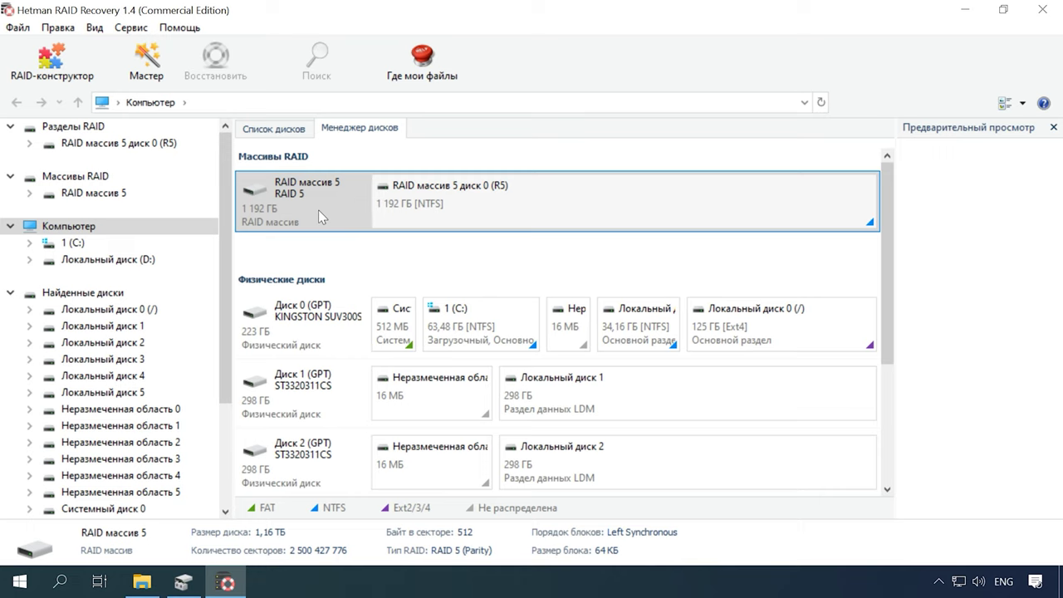
# - Examine the RAID properties of RAID массив 5, including its type, block order, block size and member disks
pyautogui.rightClick(318, 209)
pyautogui.click(433, 376)
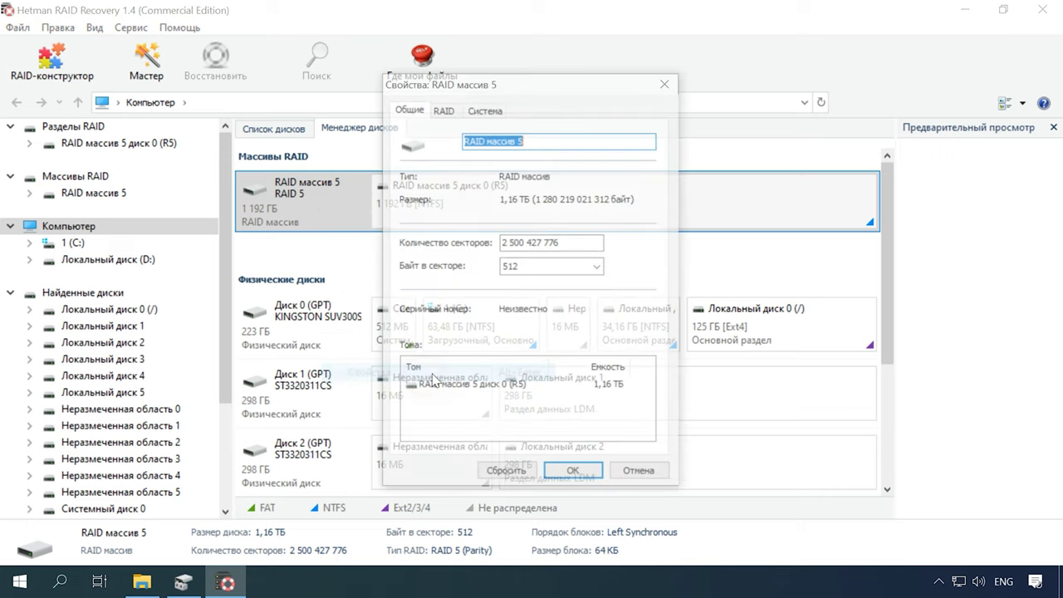
pyautogui.click(444, 110)
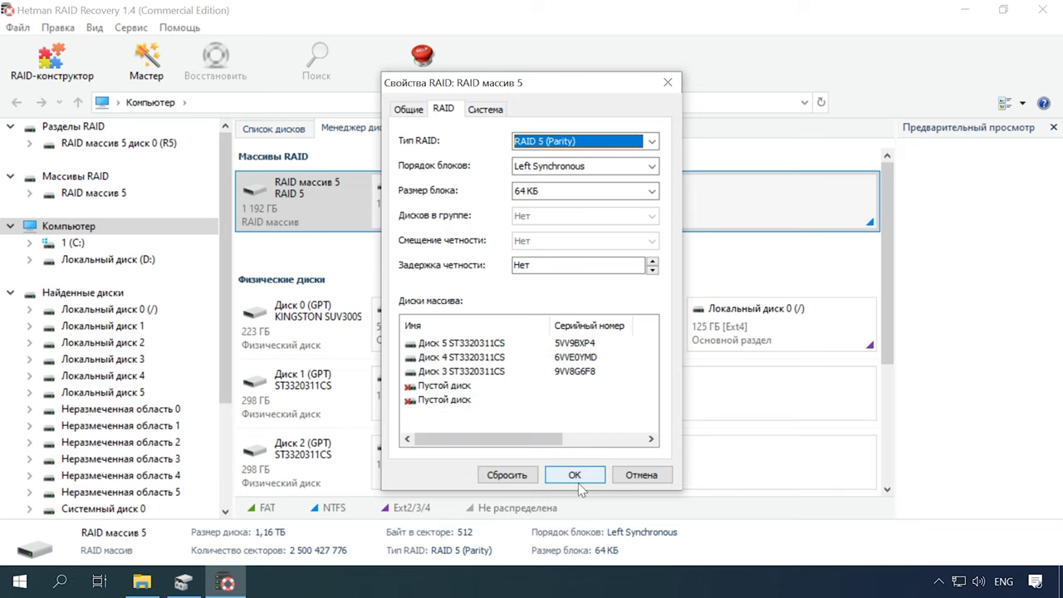
pyautogui.click(640, 475)
# - Open and scan the NTFS partition of RAID массив 5, and look through the videos in its movie folder
pyautogui.rightClick(560, 211)
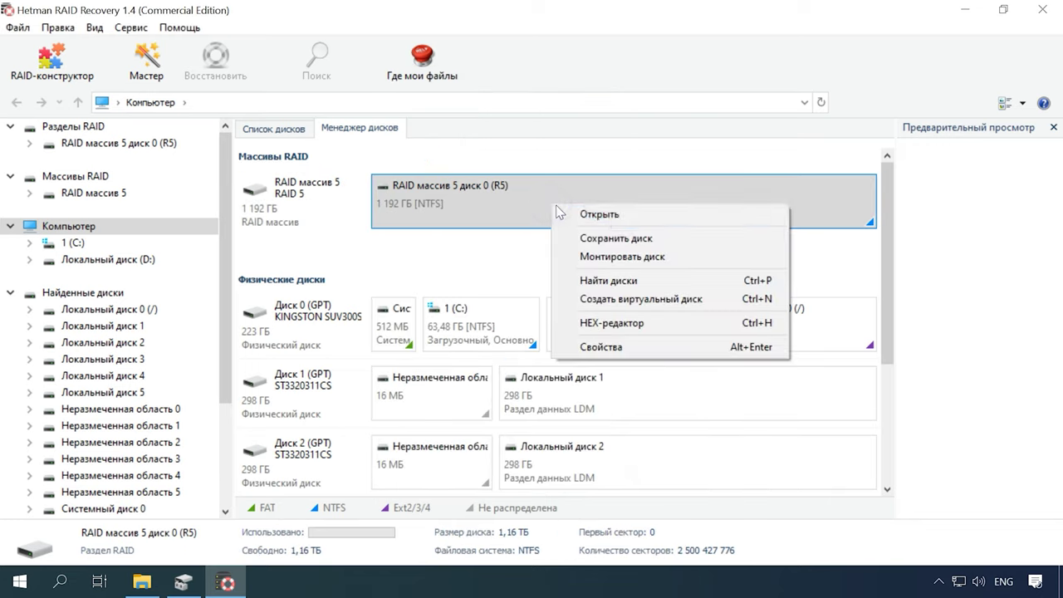
pyautogui.click(613, 214)
pyautogui.click(682, 478)
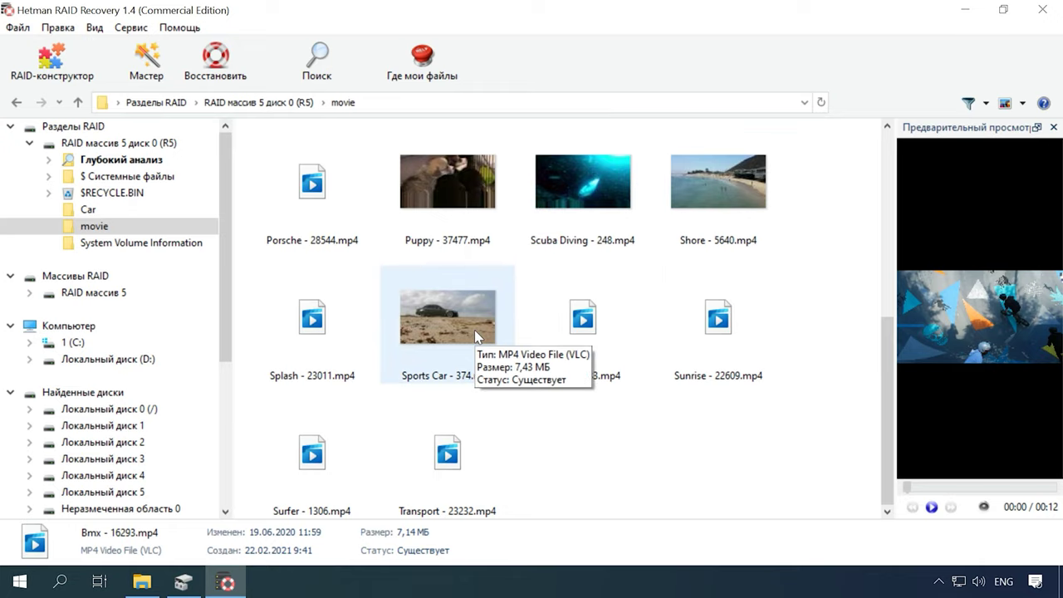
pyautogui.click(828, 353)
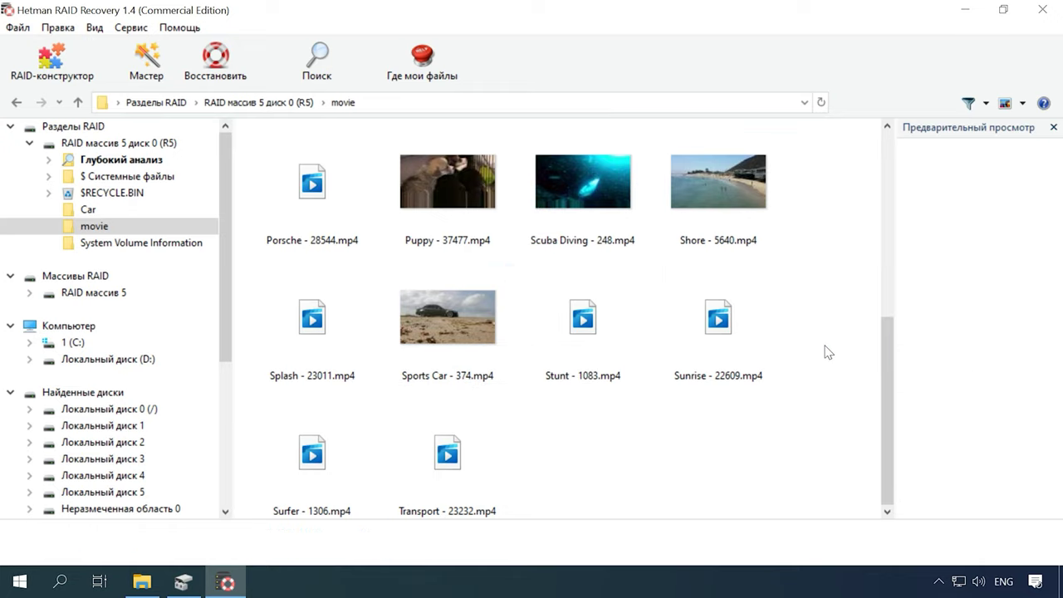